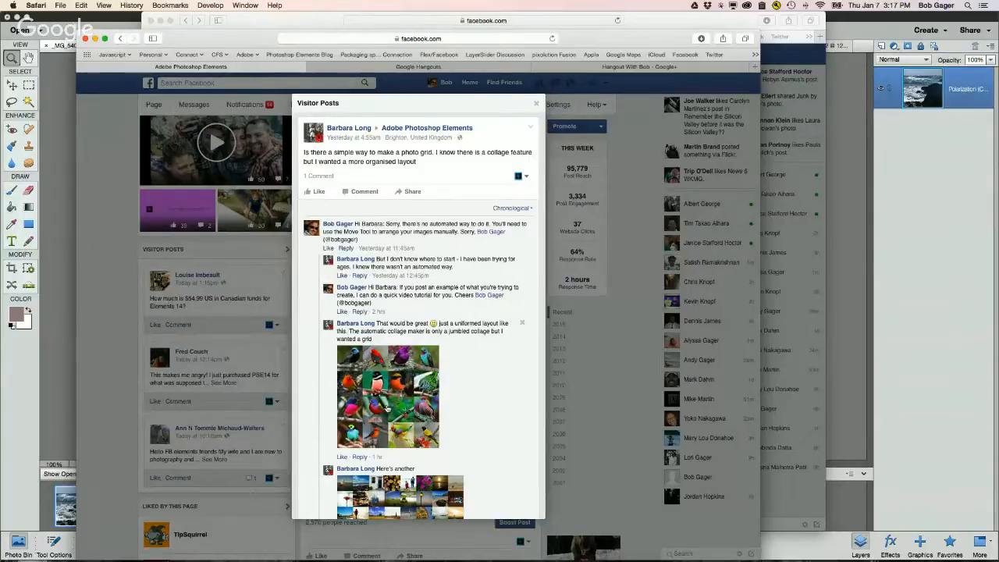
View the bird photo grid example in the Facebook comment at full size and close it again
{"action": "left_click", "coordinate": [387, 408]}
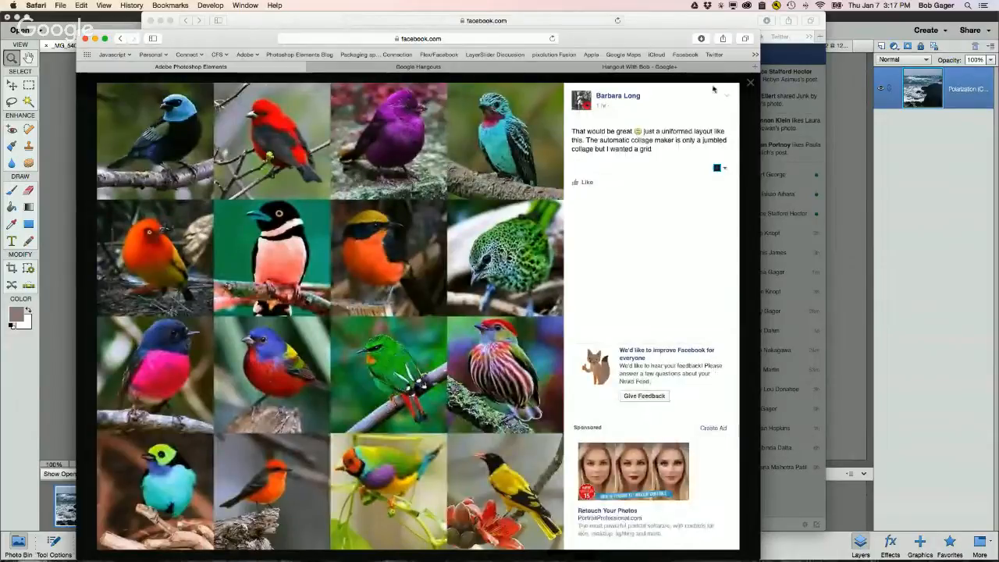
{"action": "left_click", "coordinate": [751, 83]}
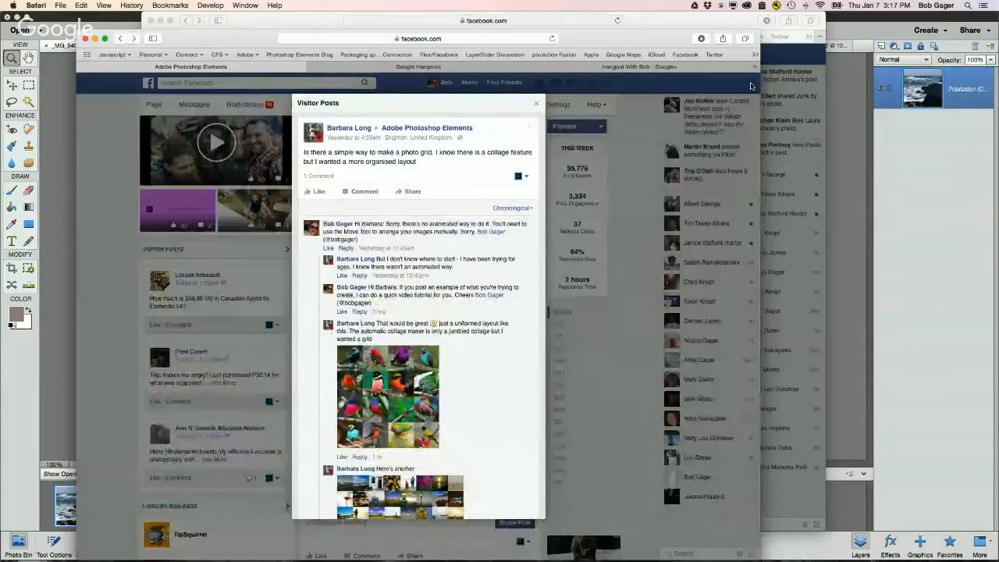
Switch to Photoshop Elements and undo the last canvas size change on the ocean photo
{"action": "left_click", "coordinate": [948, 143]}
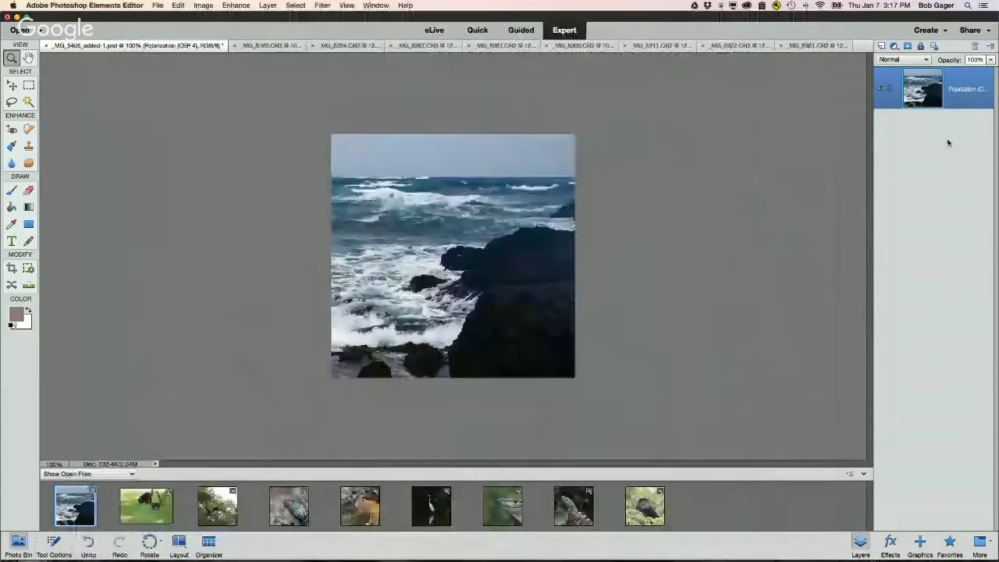
{"action": "left_click", "coordinate": [180, 5]}
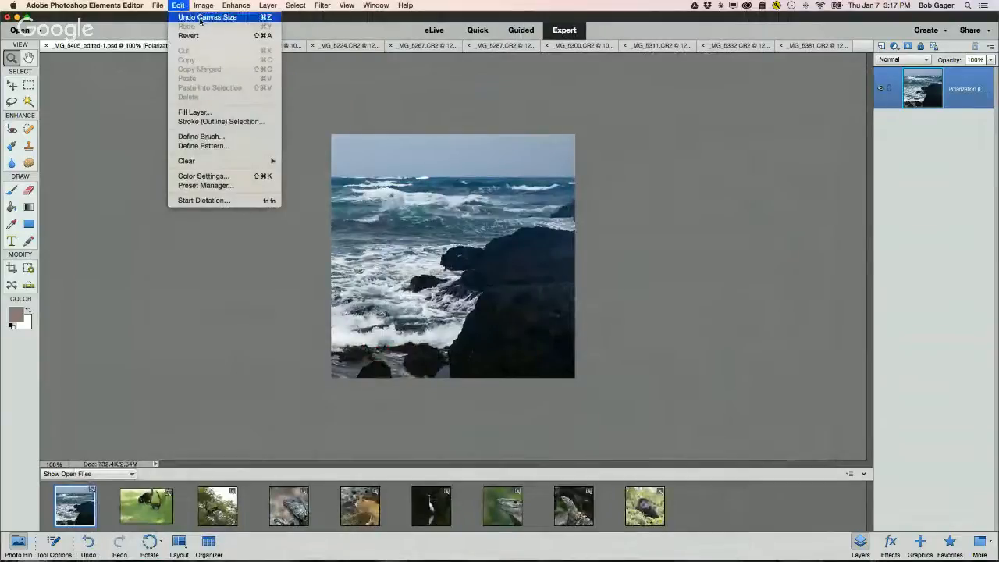
{"action": "left_click", "coordinate": [200, 18]}
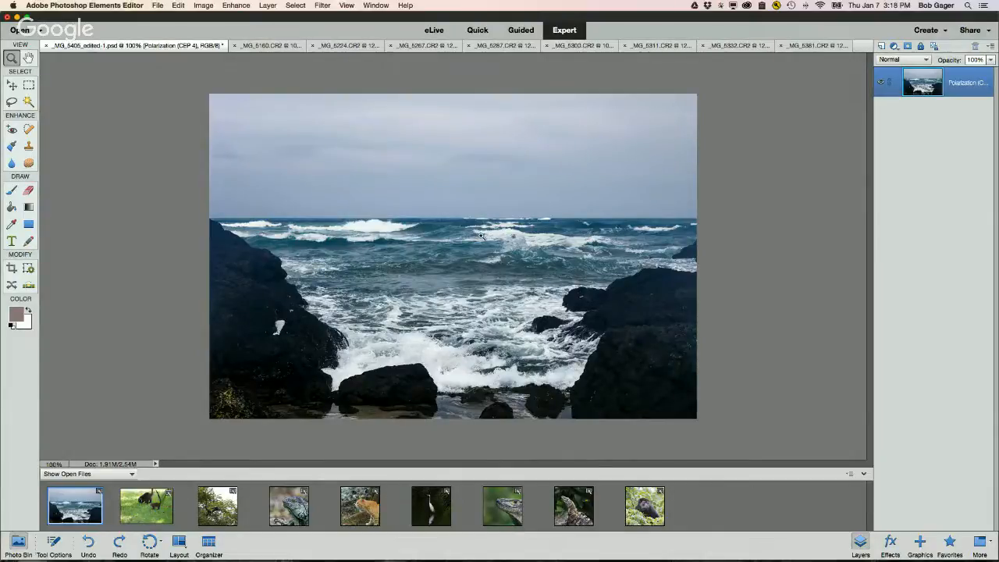
Set the new canvas size for the ocean photo to 500 by 500 pixels
{"action": "left_click", "coordinate": [203, 6]}
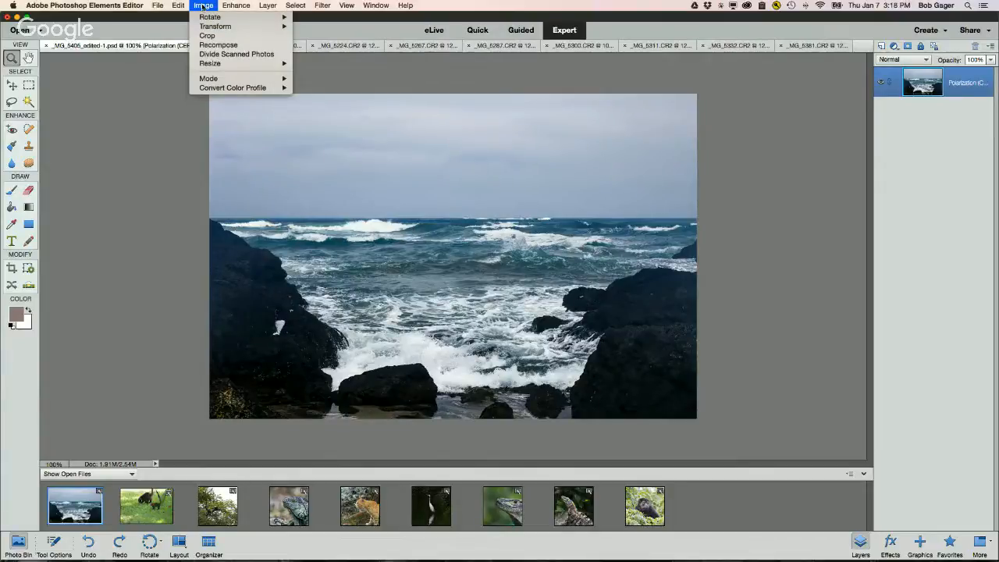
{"action": "mouse_move", "coordinate": [237, 65]}
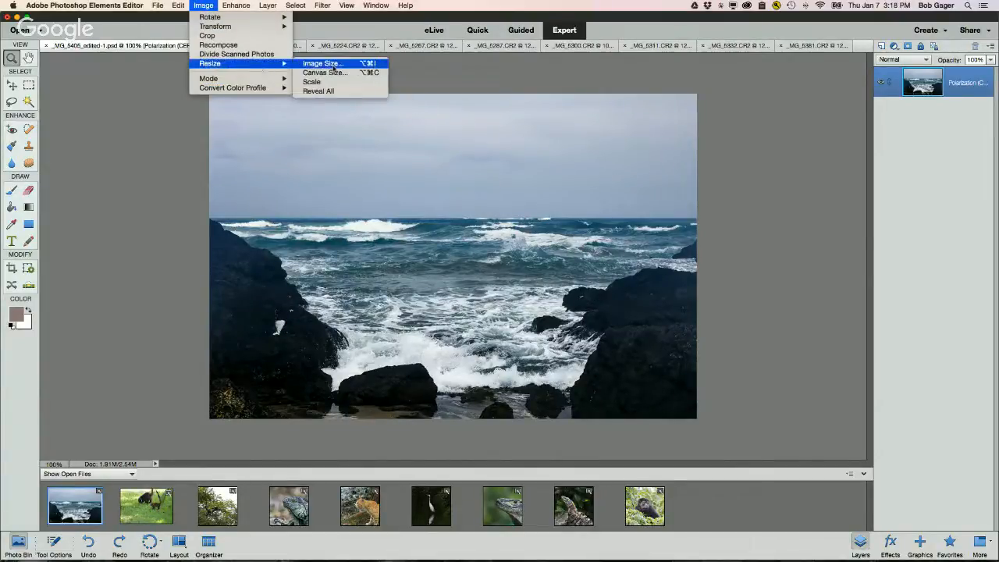
{"action": "left_click", "coordinate": [348, 75]}
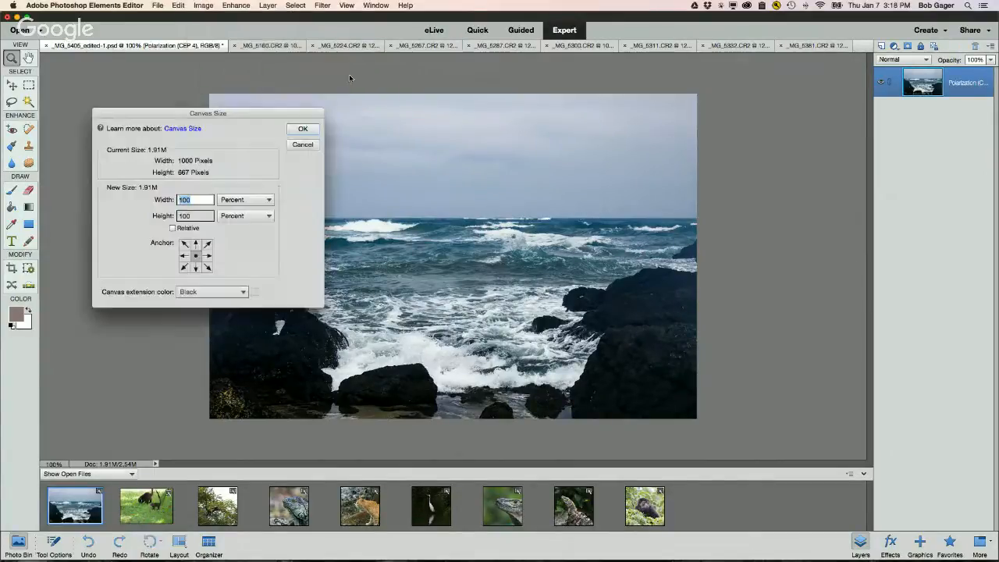
{"action": "left_click_drag", "start_coordinate": [258, 113], "coordinate": [504, 78]}
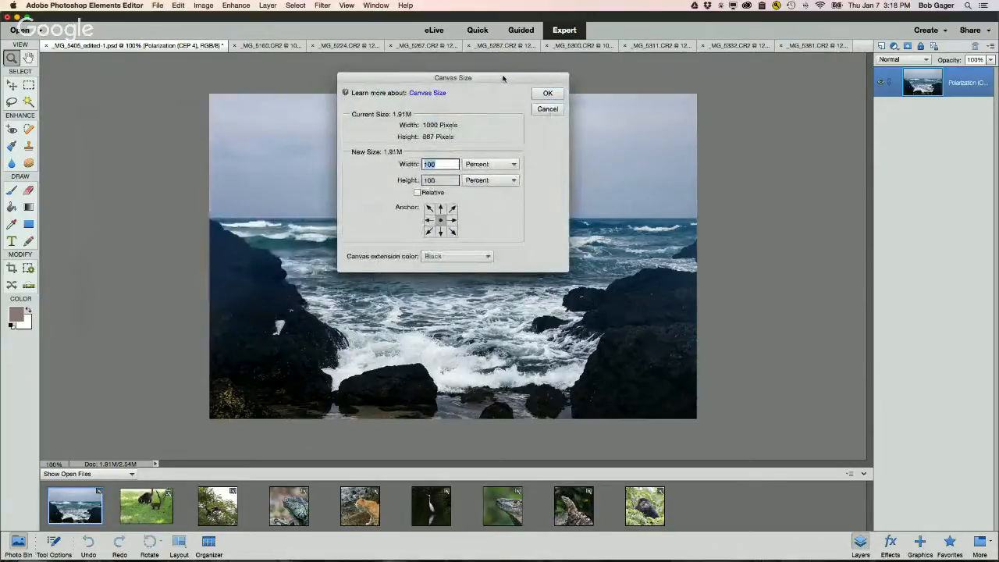
{"action": "left_click", "coordinate": [478, 164]}
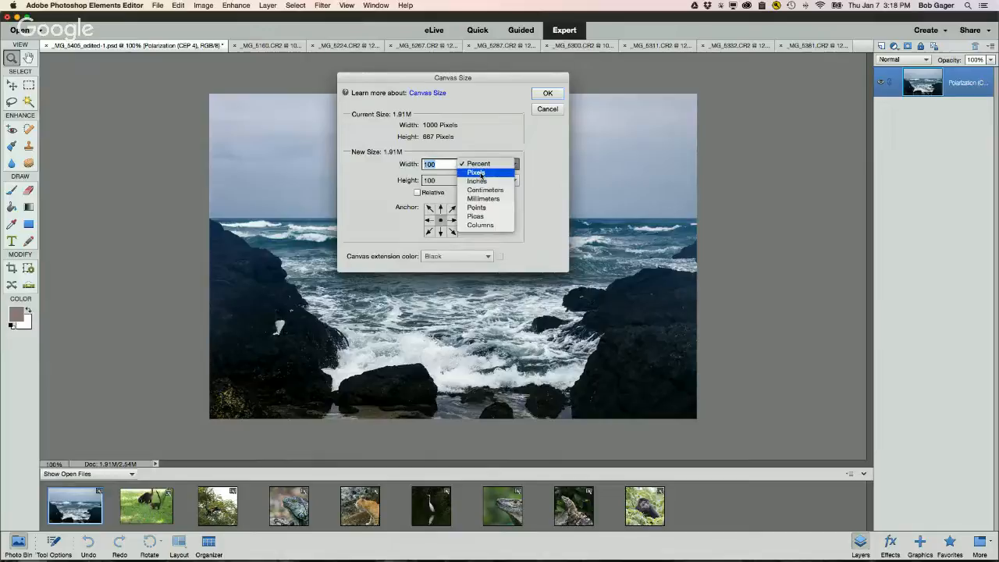
{"action": "left_click", "coordinate": [481, 173]}
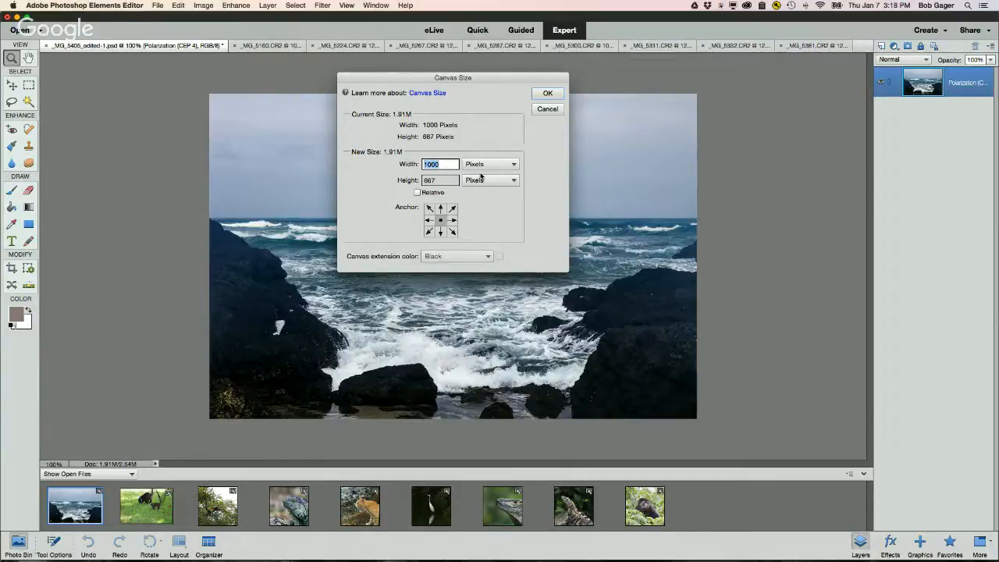
{"action": "type", "text": "500"}
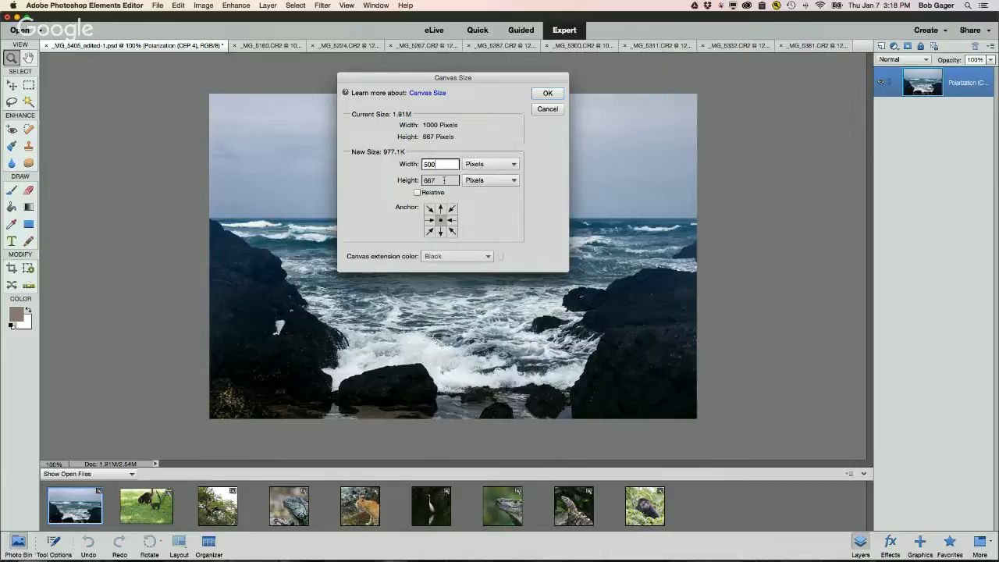
{"action": "key", "text": "Tab"}
{"action": "type", "text": "500"}
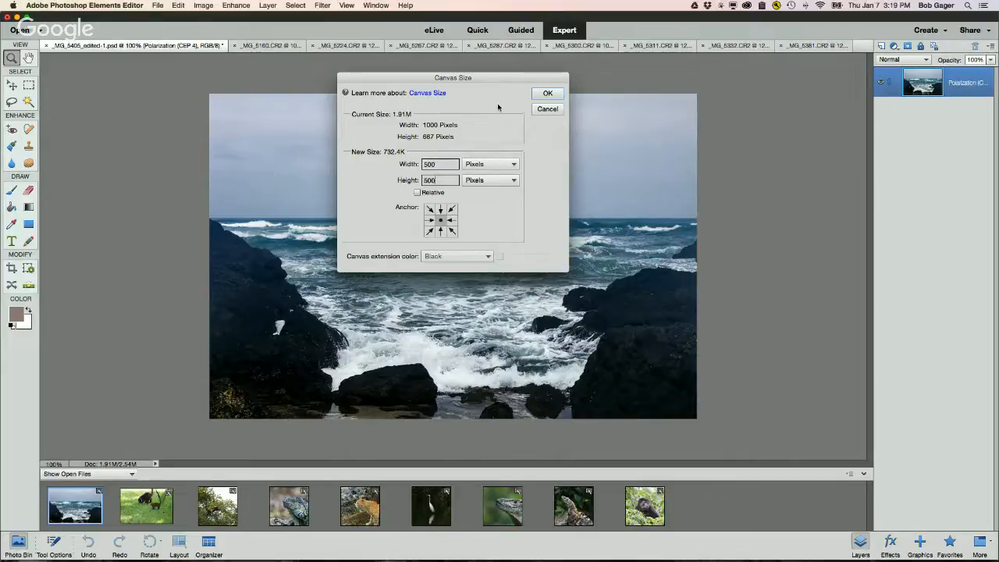
Anchor the ocean photo's canvas at its bottom-right corner and apply the resize, accepting the clipping
{"action": "left_click_drag", "start_coordinate": [474, 79], "coordinate": [709, 89]}
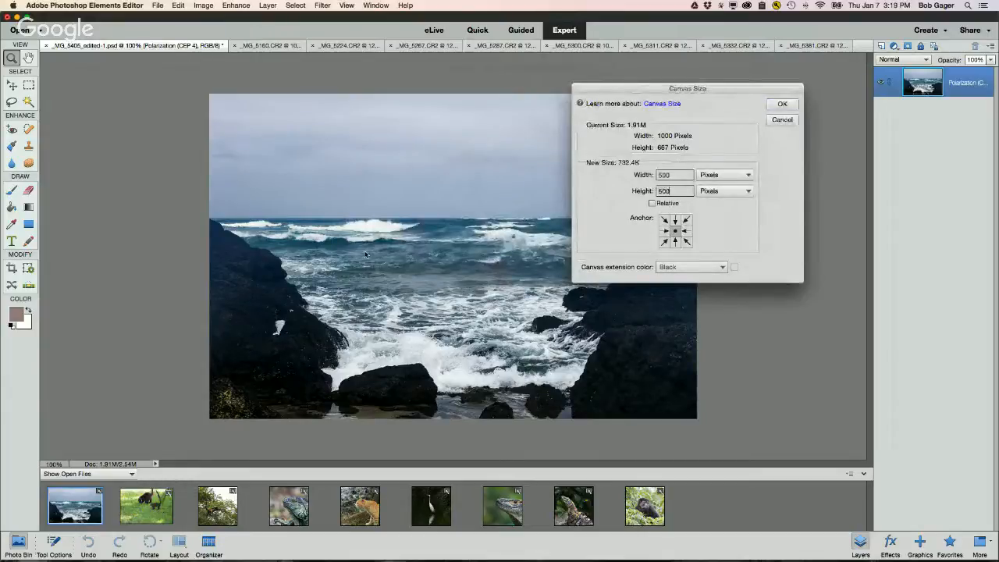
{"action": "left_click", "coordinate": [675, 242]}
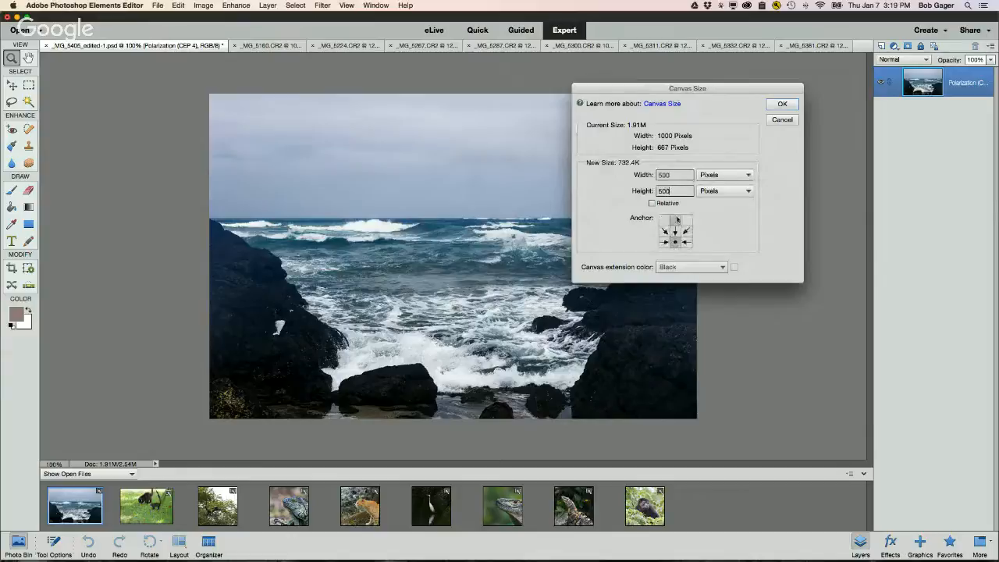
{"action": "left_click", "coordinate": [674, 219]}
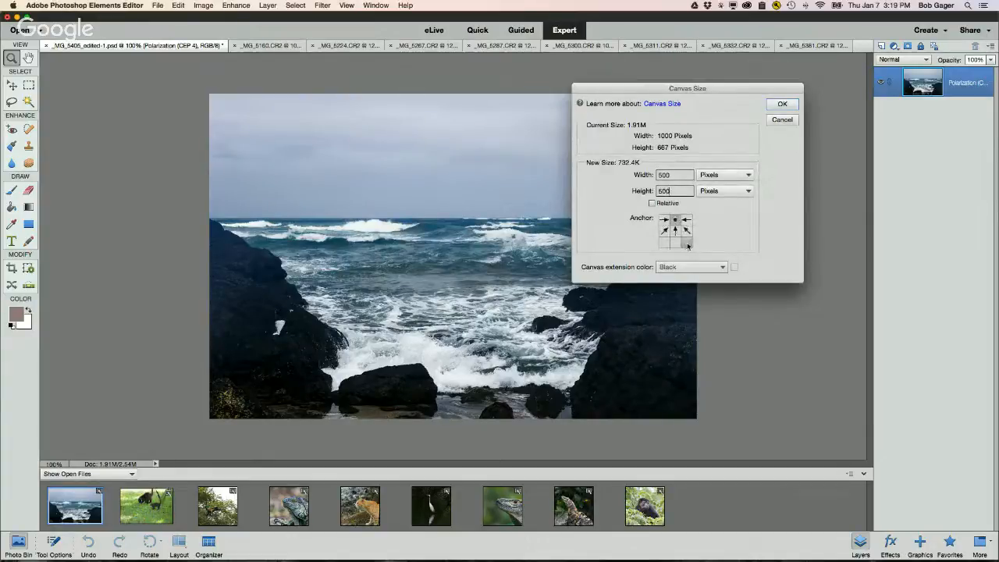
{"action": "left_click", "coordinate": [687, 243]}
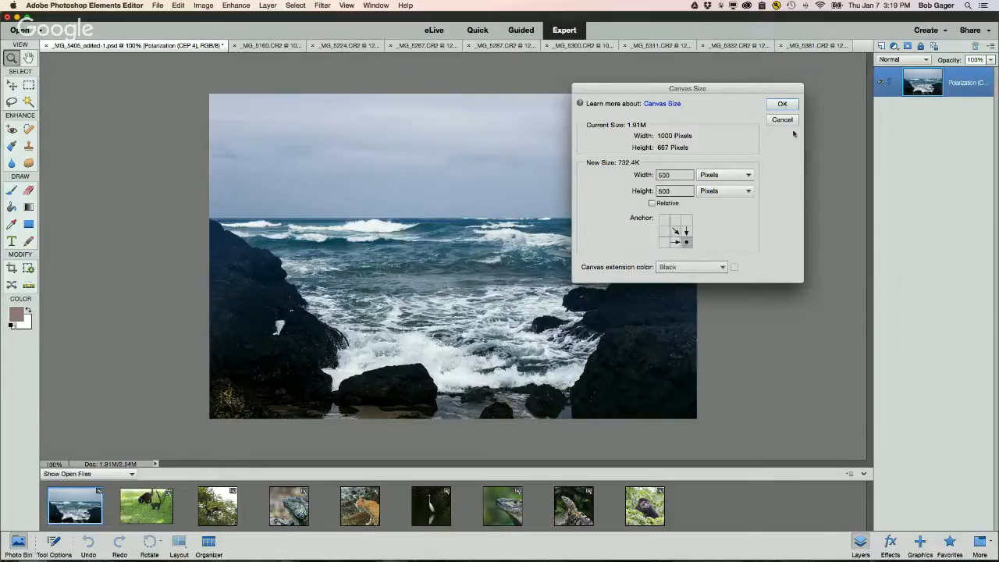
{"action": "left_click", "coordinate": [782, 103]}
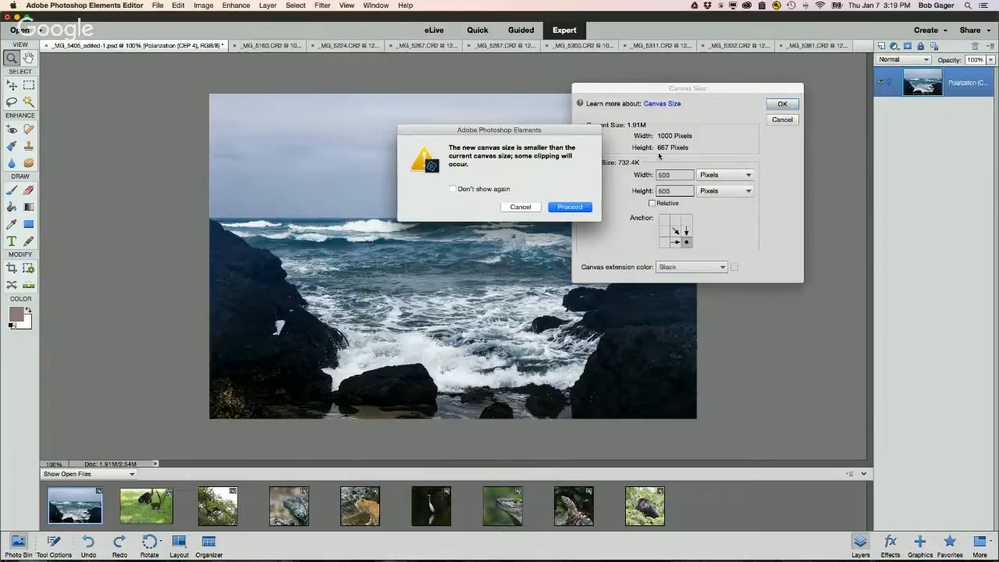
{"action": "left_click", "coordinate": [568, 207]}
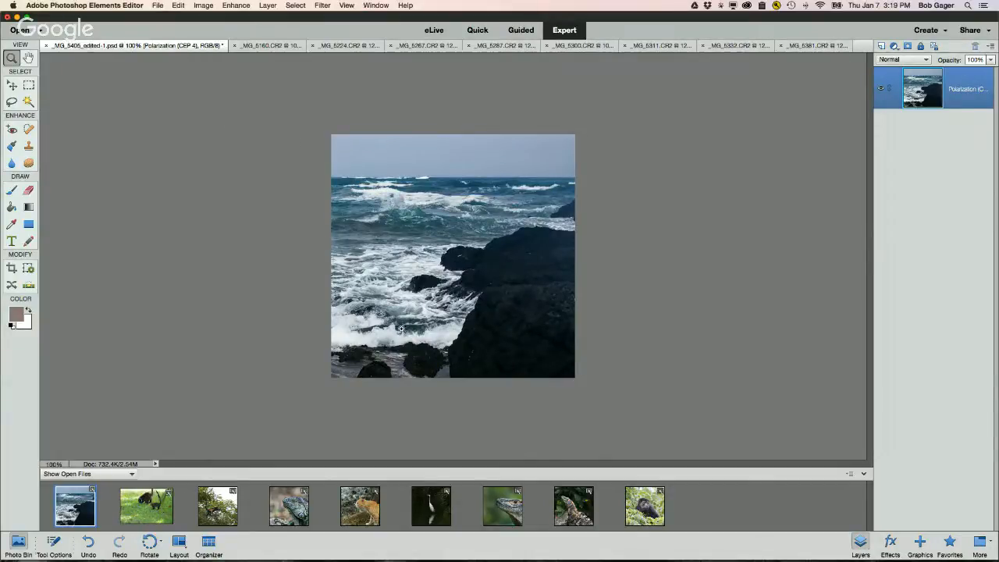
Set the new canvas size for the coati photo _MG_5160.CR2 to 500 by 500 pixels
{"action": "left_click", "coordinate": [143, 513]}
{"action": "left_click", "coordinate": [203, 5]}
{"action": "mouse_move", "coordinate": [234, 62]}
{"action": "left_click", "coordinate": [375, 69]}
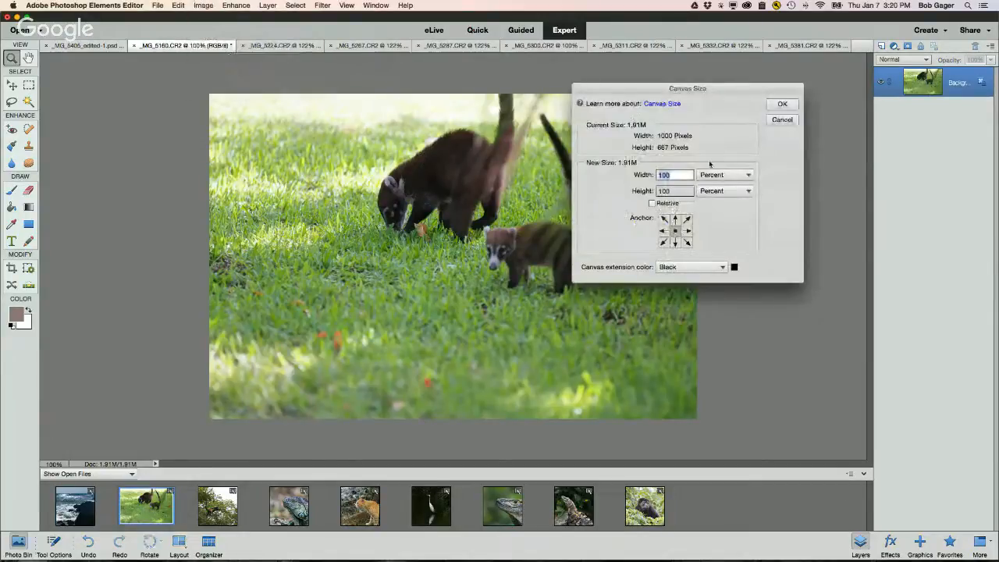
{"action": "left_click", "coordinate": [716, 175]}
{"action": "left_click", "coordinate": [713, 184]}
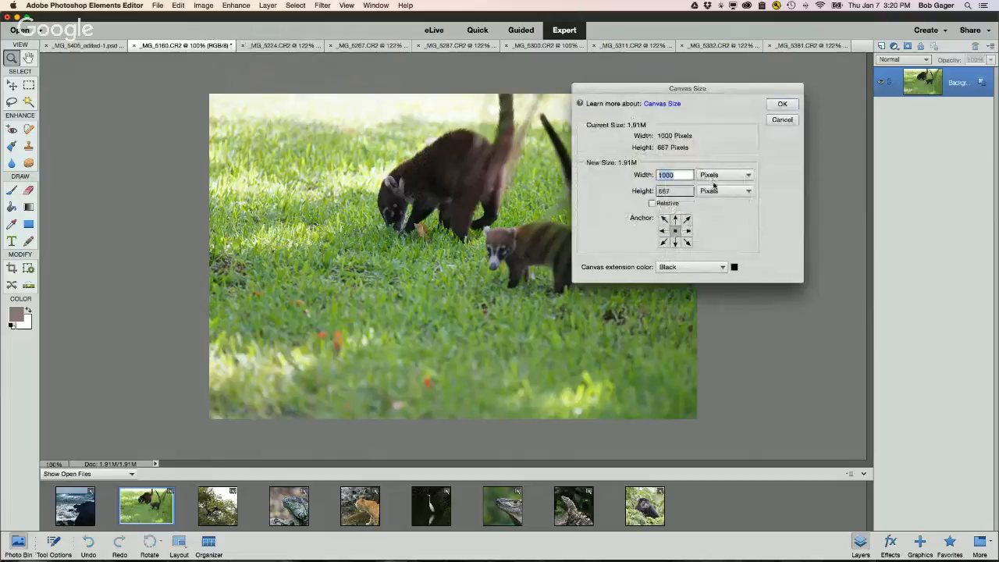
{"action": "type", "text": "500"}
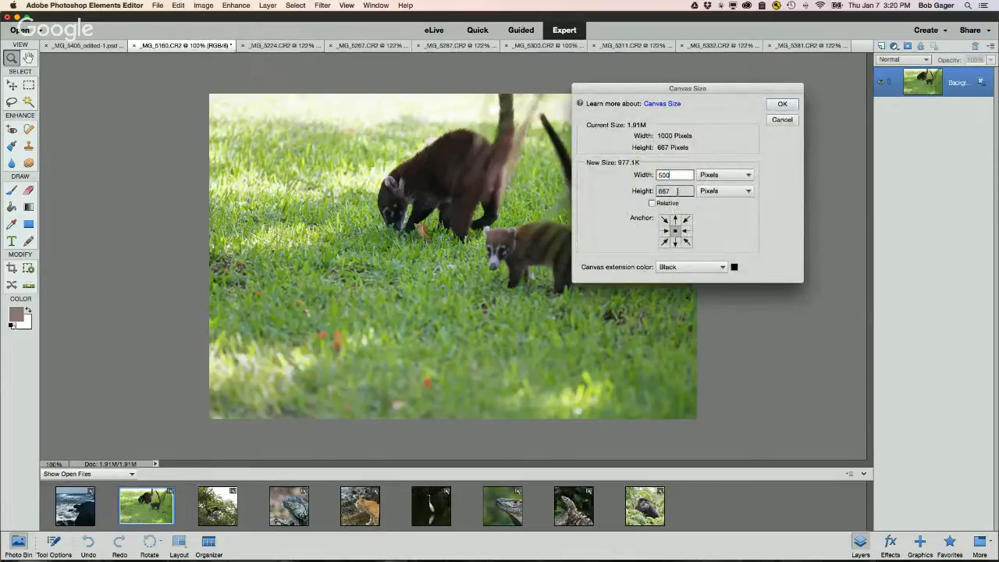
{"action": "key", "text": "Tab"}
{"action": "type", "text": "500"}
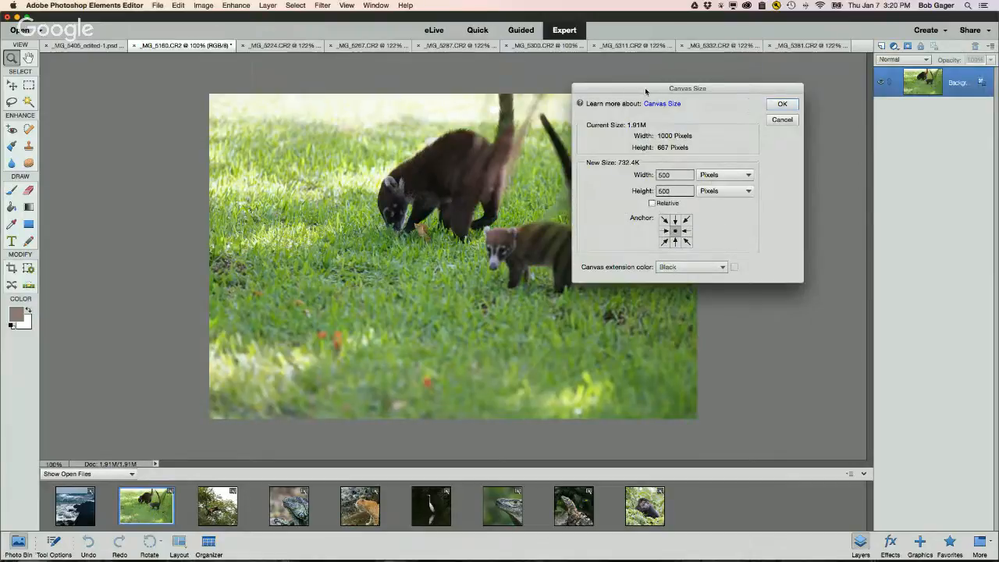
Anchor the coati photo's canvas at its top center and apply the resize, accepting the clipping
{"action": "left_click_drag", "start_coordinate": [647, 97], "coordinate": [187, 102]}
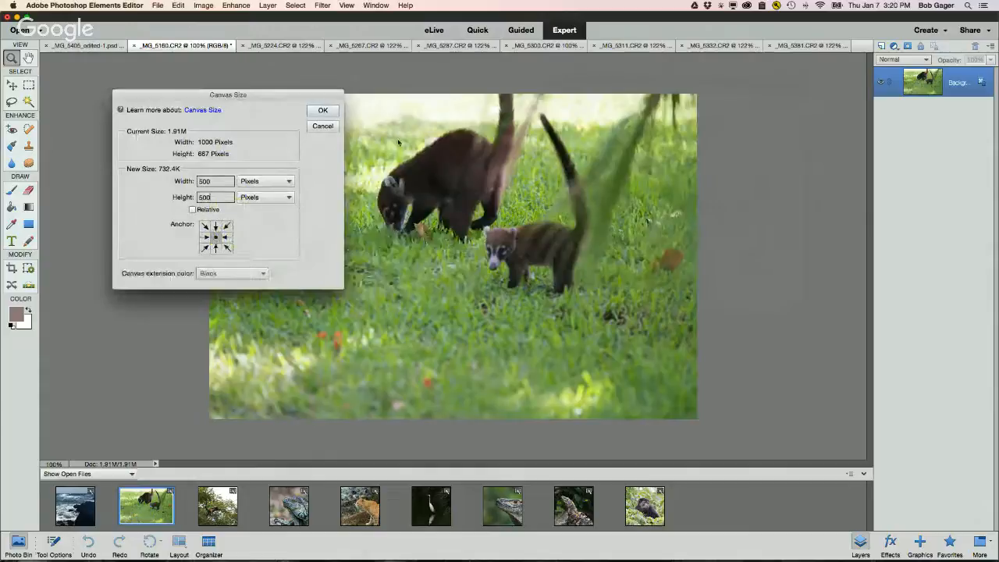
{"action": "left_click", "coordinate": [217, 227]}
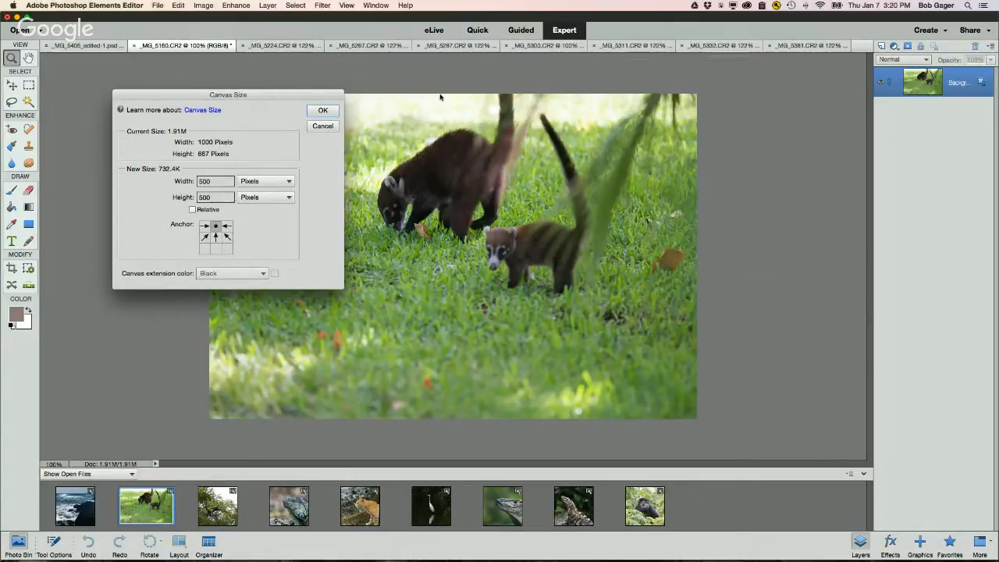
{"action": "left_click", "coordinate": [323, 113]}
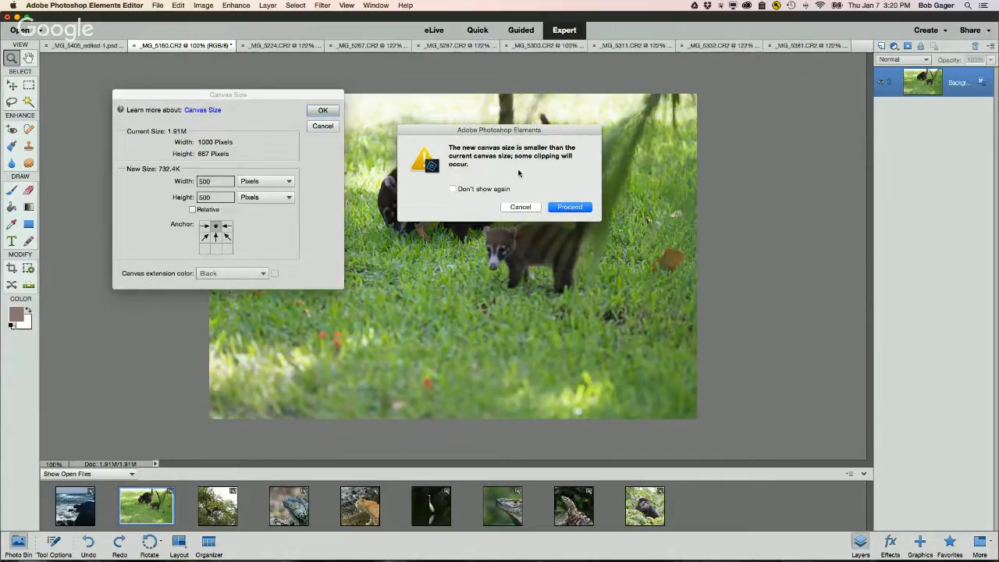
{"action": "left_click", "coordinate": [569, 206]}
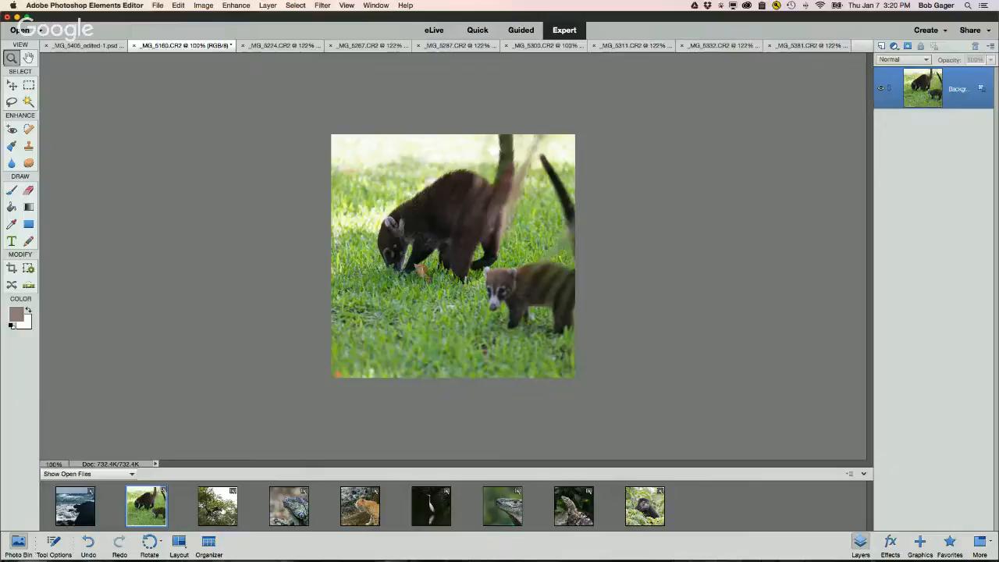
Look through the remaining open animal photos, from the tree photo to the monkey, to check their square crops
{"action": "left_click", "coordinate": [217, 506]}
{"action": "left_click", "coordinate": [289, 505]}
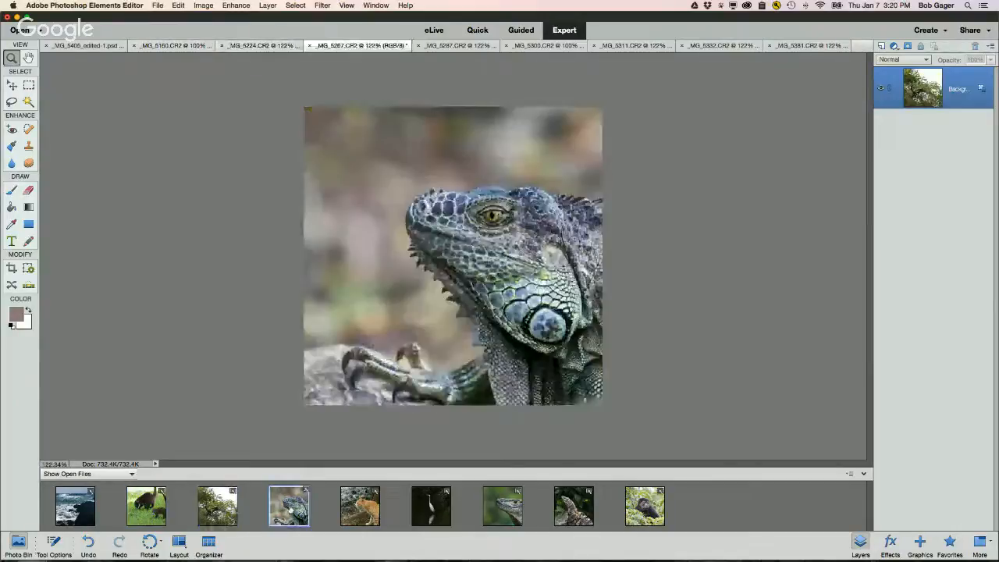
{"action": "left_click", "coordinate": [431, 505]}
{"action": "left_click", "coordinate": [502, 505]}
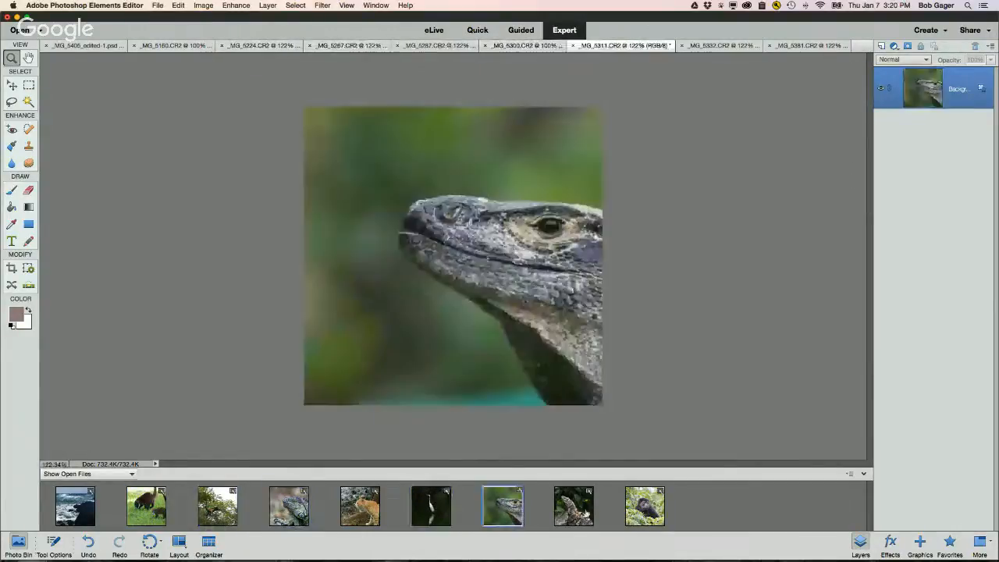
{"action": "left_click", "coordinate": [574, 506]}
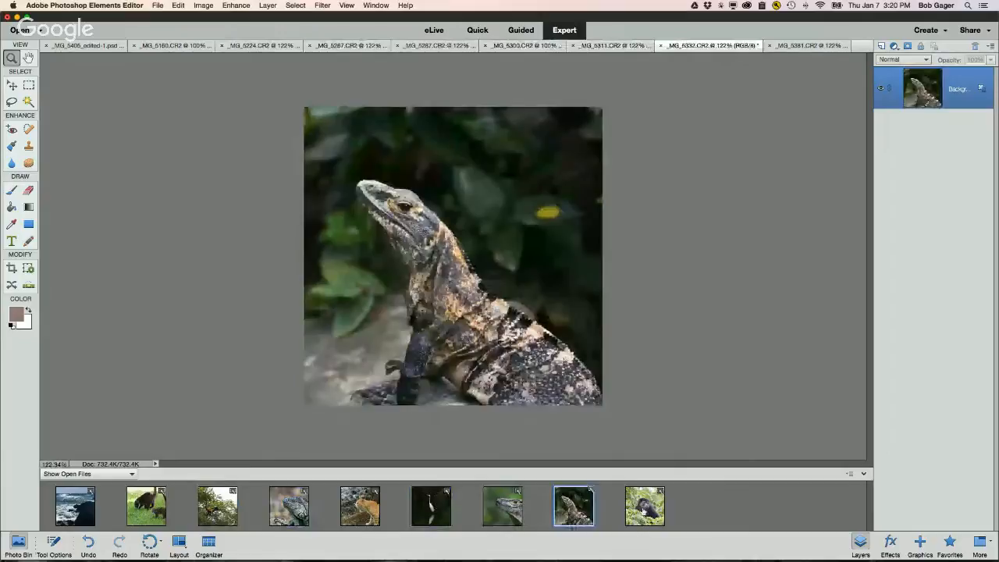
{"action": "left_click", "coordinate": [644, 507]}
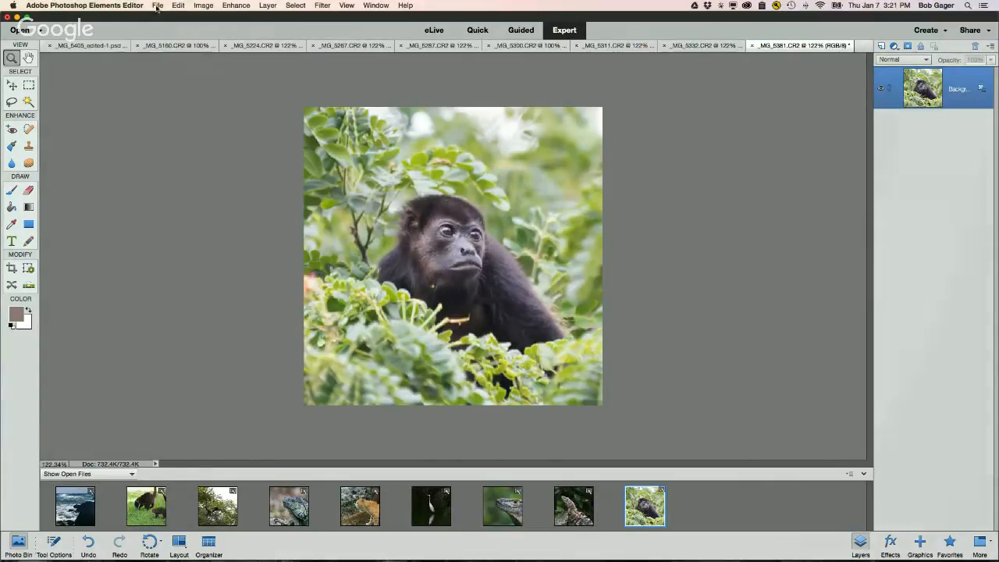
Create a new blank file of 1500 by 1500 pixels at 100 pixels/inch in RGB Color with transparent background contents
{"action": "key", "text": "F1"}
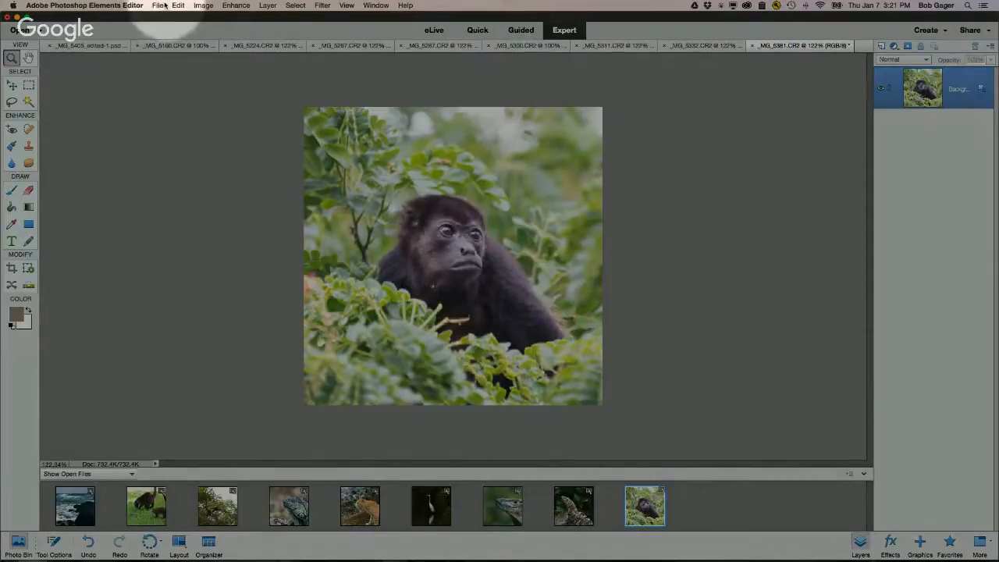
{"action": "left_click", "coordinate": [158, 5]}
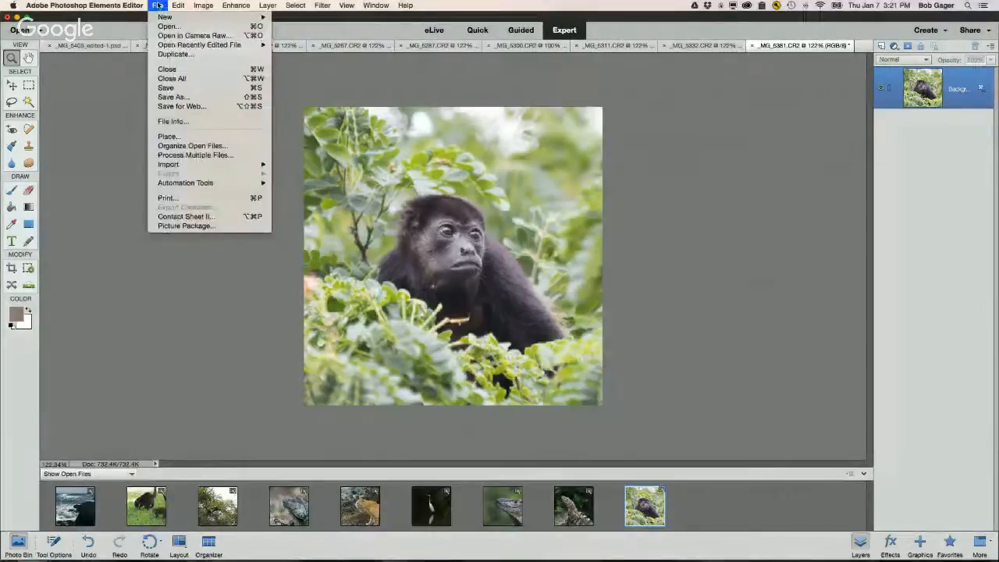
{"action": "mouse_move", "coordinate": [168, 16]}
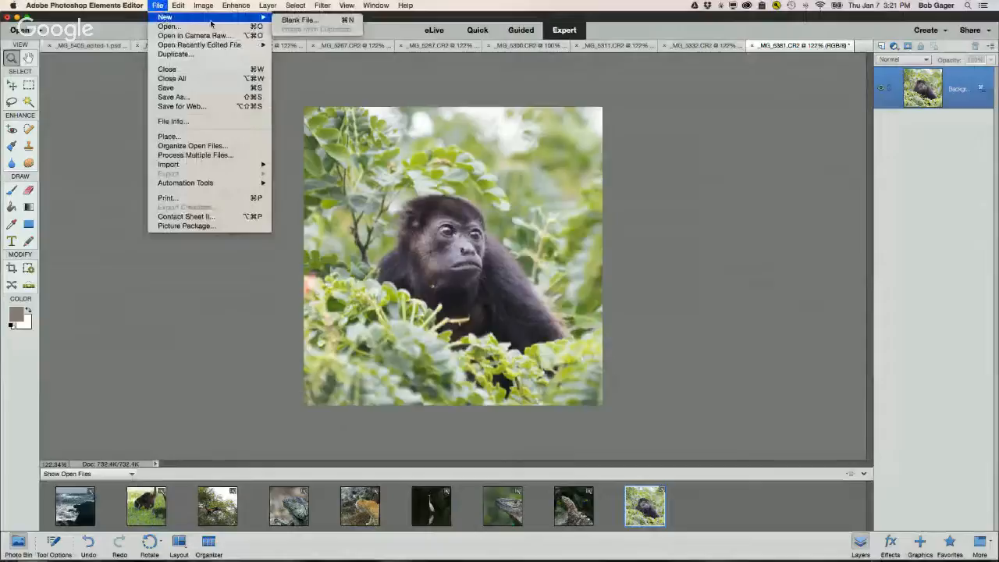
{"action": "left_click", "coordinate": [304, 22]}
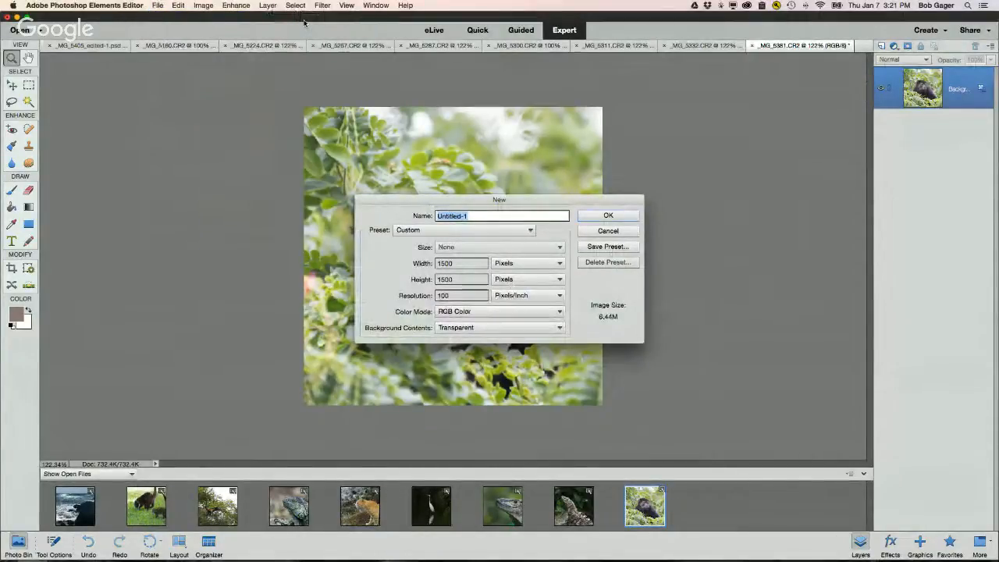
{"action": "left_click", "coordinate": [436, 263]}
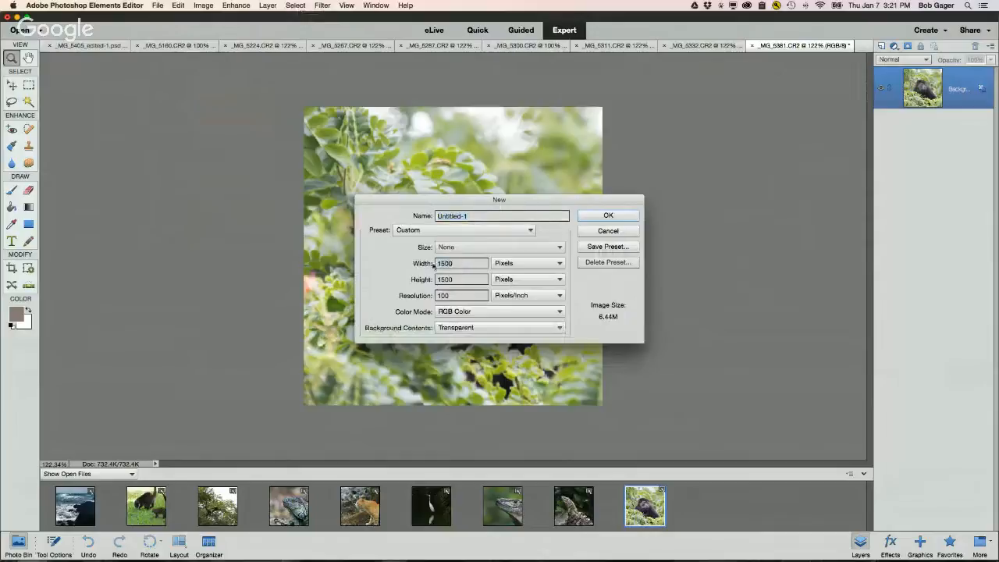
{"action": "double_click", "coordinate": [437, 263]}
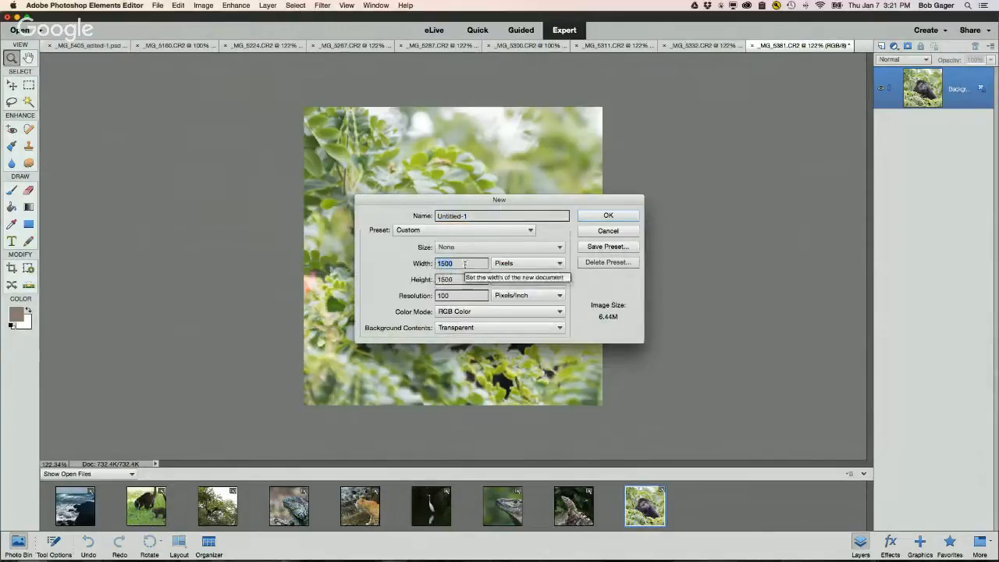
{"action": "left_click", "coordinate": [458, 278]}
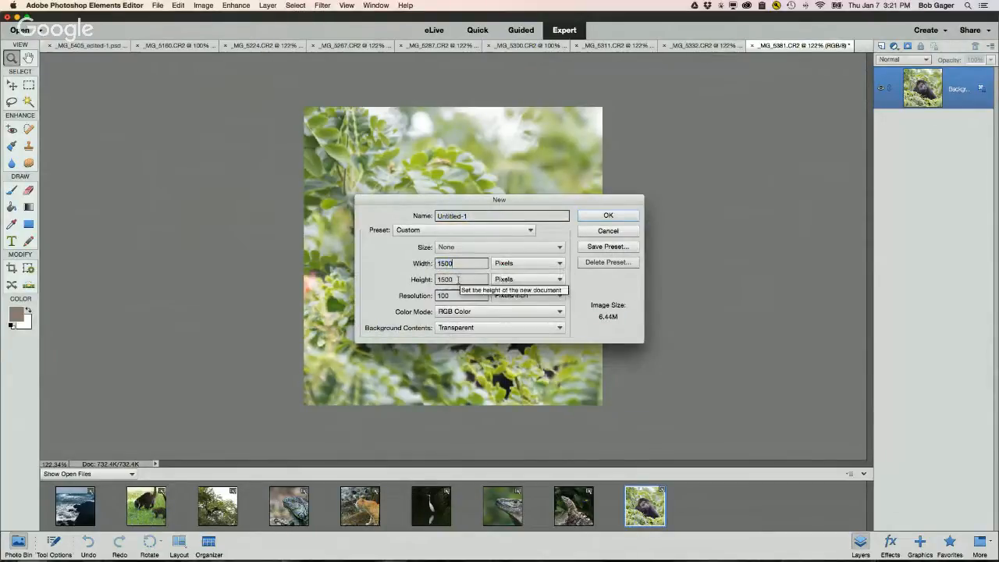
{"action": "double_click", "coordinate": [458, 264]}
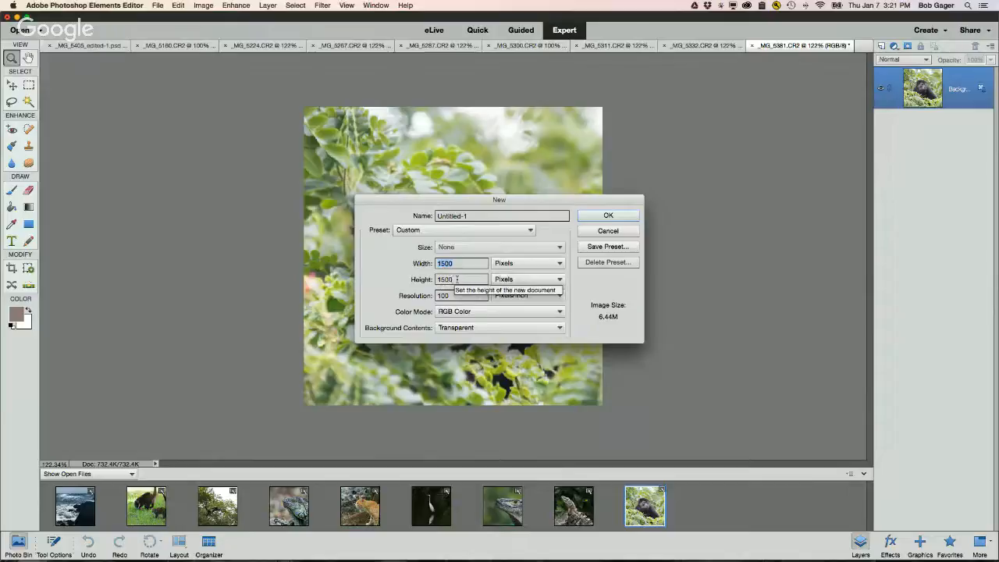
{"action": "double_click", "coordinate": [454, 279]}
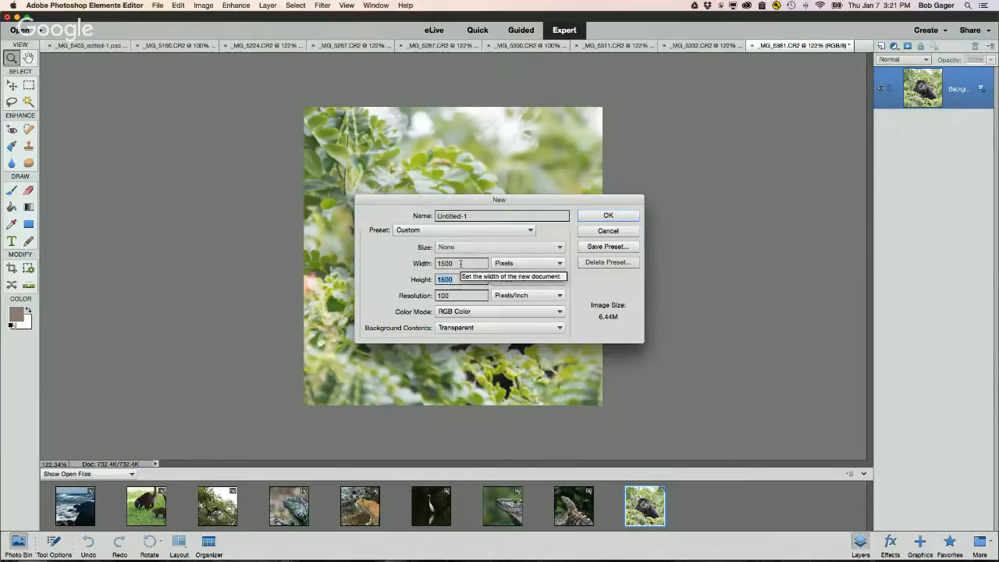
{"action": "left_click", "coordinate": [454, 295]}
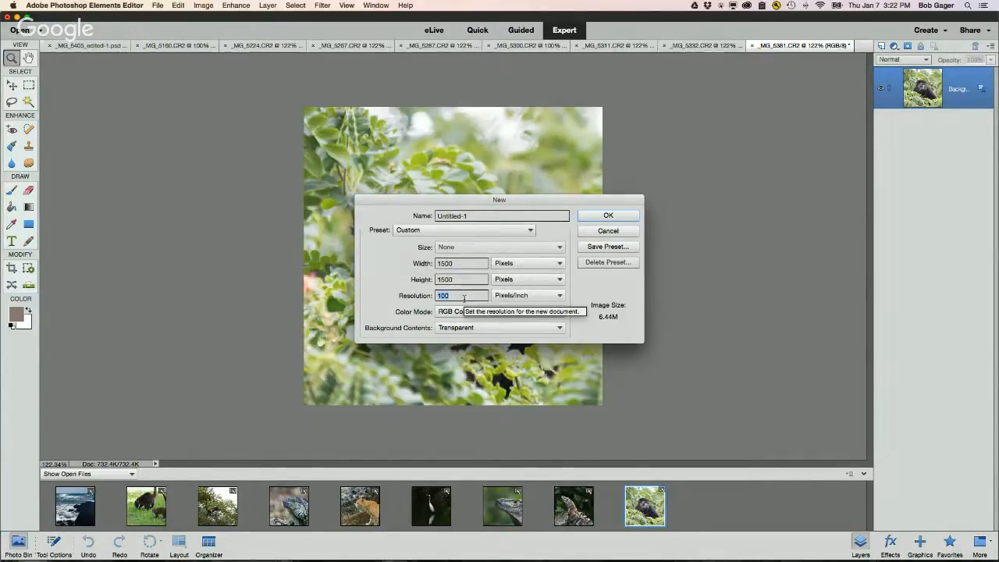
{"action": "left_click", "coordinate": [607, 216]}
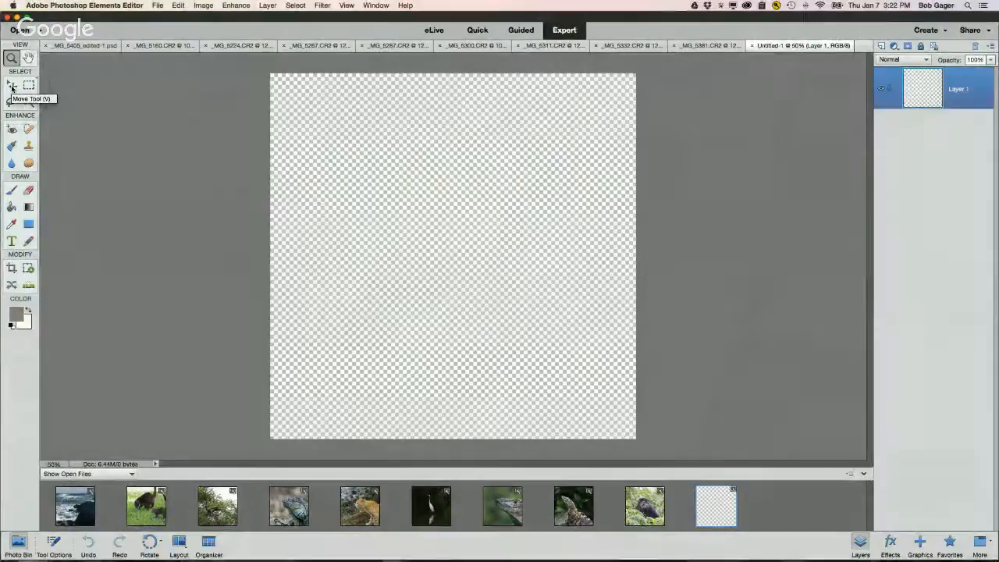
Place the ocean photo and the coati photo in the new blank file with the Move tool active
{"action": "left_click", "coordinate": [12, 88]}
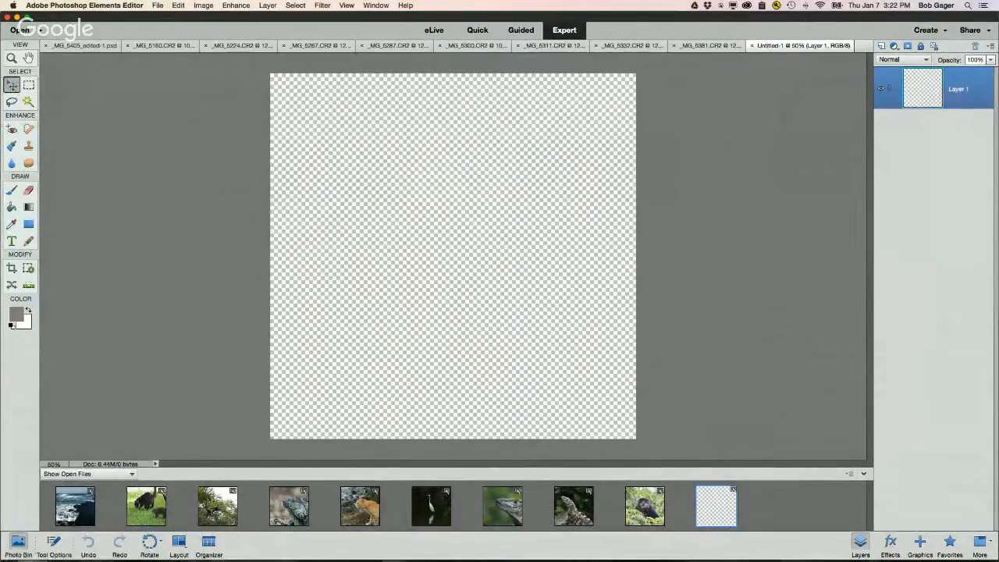
{"action": "left_click_drag", "start_coordinate": [67, 515], "coordinate": [351, 167]}
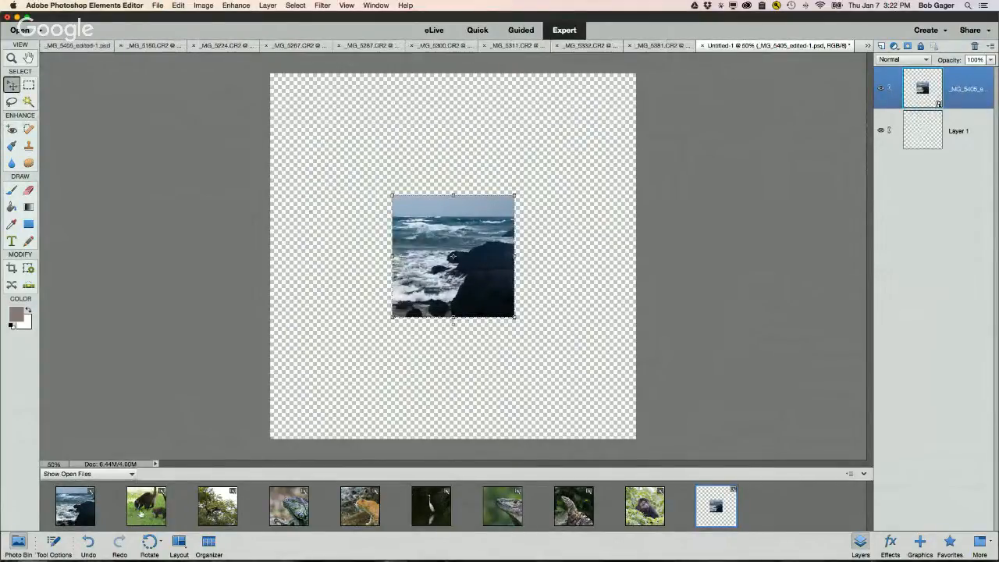
{"action": "left_click_drag", "start_coordinate": [141, 511], "coordinate": [464, 263]}
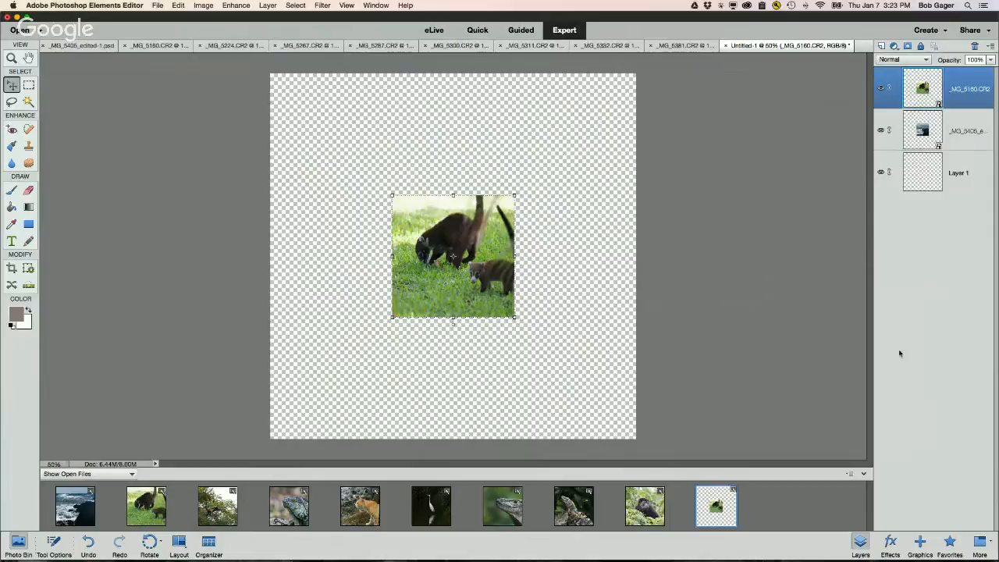
{"action": "left_click", "coordinate": [861, 545]}
Separate the two stacked photos, moving the coati photo to the canvas's lower left area and the ocean photo to its upper right area
{"action": "left_click_drag", "start_coordinate": [463, 240], "coordinate": [402, 163]}
{"action": "left_click_drag", "start_coordinate": [508, 216], "coordinate": [576, 153]}
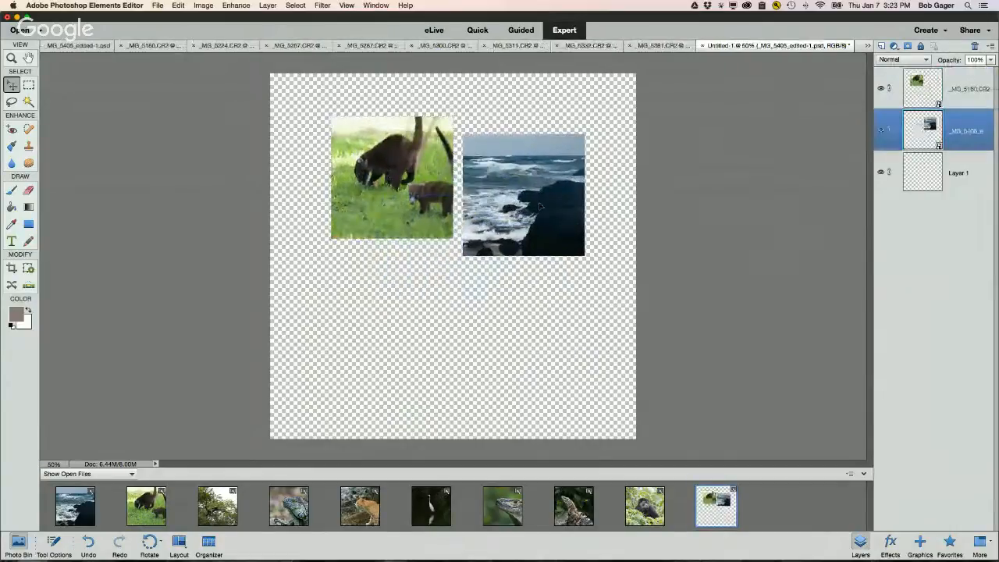
{"action": "left_click_drag", "start_coordinate": [539, 206], "coordinate": [589, 146]}
{"action": "left_click_drag", "start_coordinate": [408, 189], "coordinate": [420, 357]}
{"action": "left_click", "coordinate": [400, 162]}
{"action": "left_click_drag", "start_coordinate": [556, 162], "coordinate": [528, 174]}
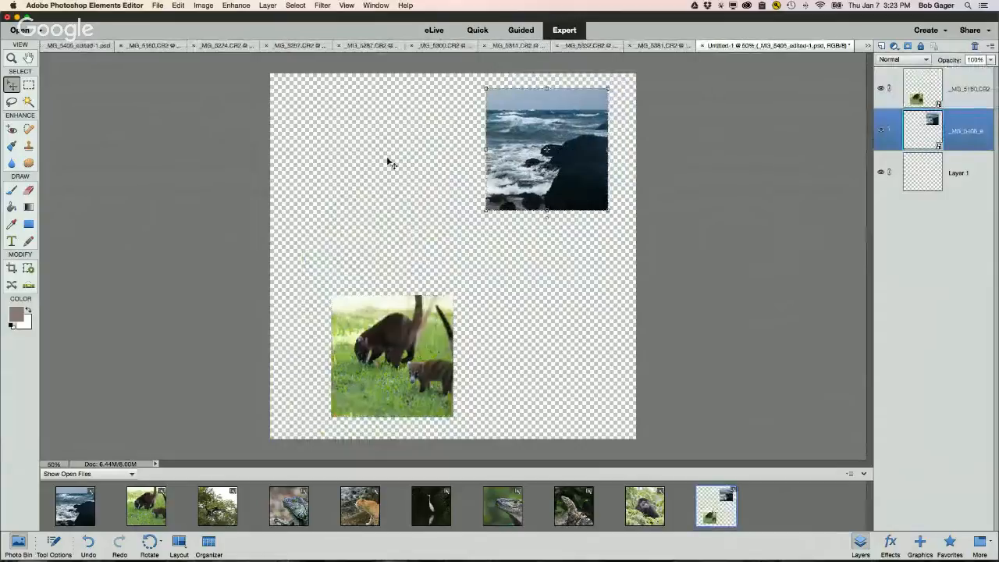
{"action": "left_click", "coordinate": [386, 156]}
Add the tree photo and stack a left column flush with the canvas edges: ocean at the top, tree in the middle, coati at the bottom
{"action": "left_click_drag", "start_coordinate": [233, 509], "coordinate": [372, 267]}
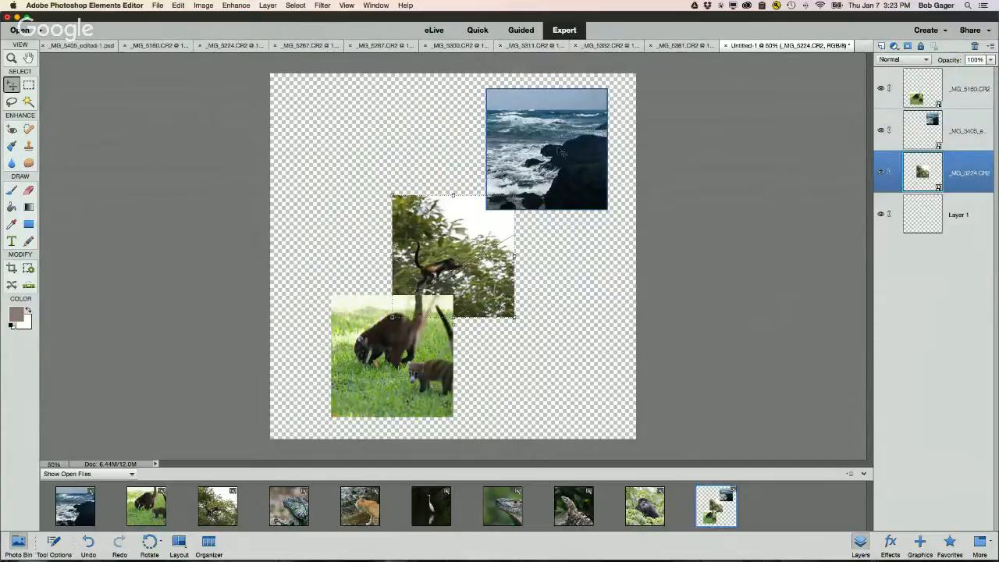
{"action": "left_click_drag", "start_coordinate": [559, 148], "coordinate": [342, 133]}
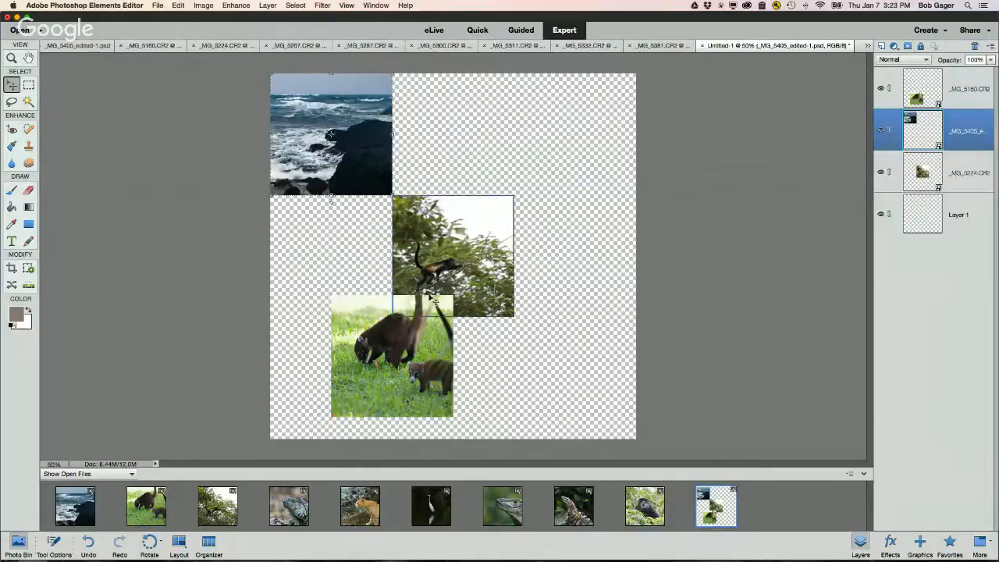
{"action": "left_click_drag", "start_coordinate": [419, 341], "coordinate": [359, 357]}
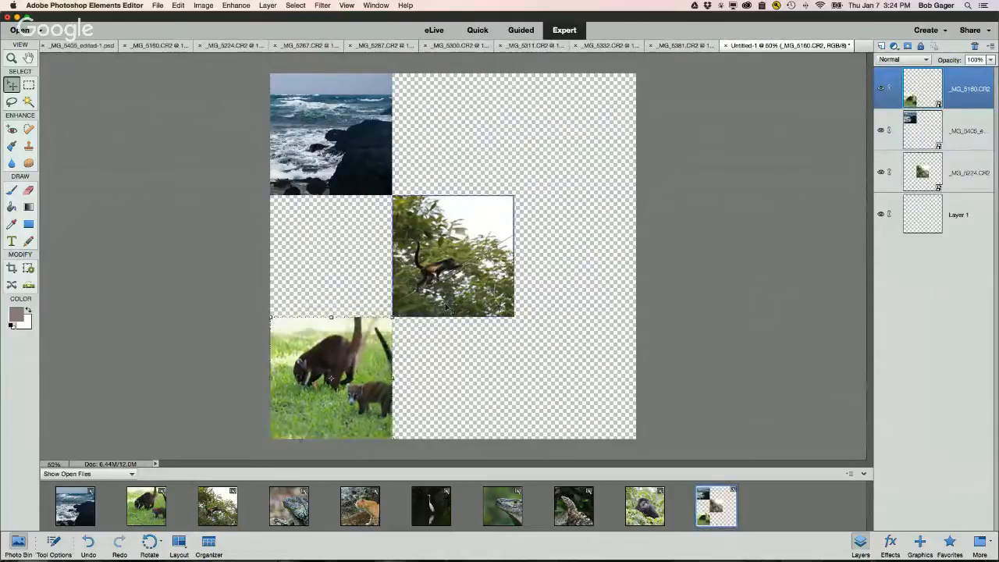
{"action": "left_click_drag", "start_coordinate": [450, 255], "coordinate": [328, 252]}
{"action": "left_click", "coordinate": [437, 280]}
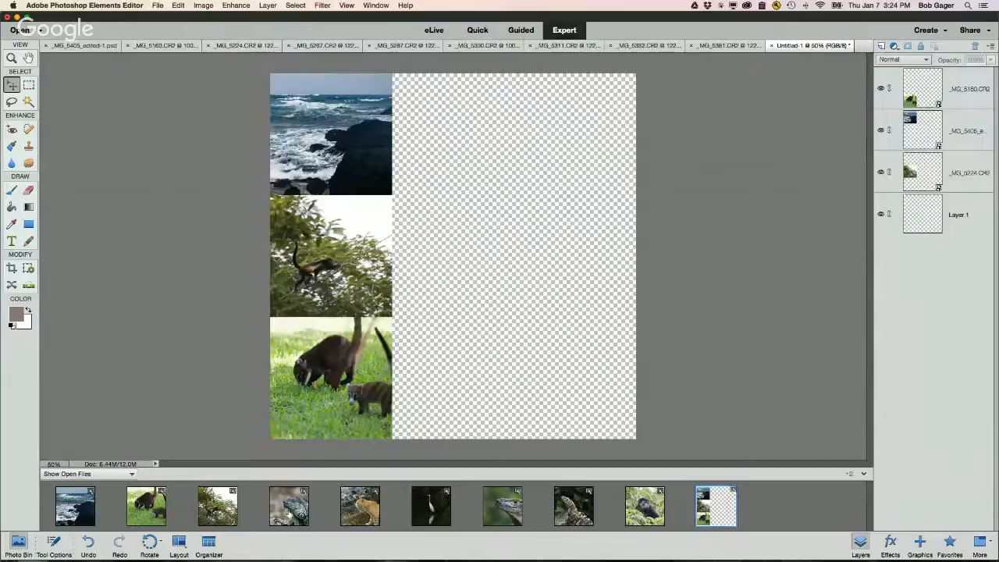
Add the iguana, orange cat and egret photos to the grid file
{"action": "left_click_drag", "start_coordinate": [291, 505], "coordinate": [510, 185]}
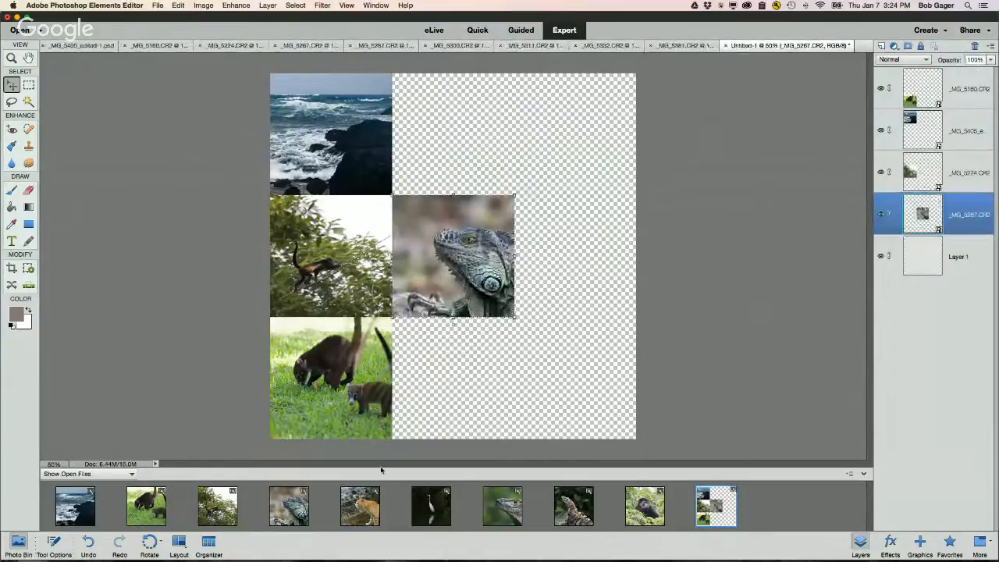
{"action": "left_click_drag", "start_coordinate": [360, 505], "coordinate": [515, 328]}
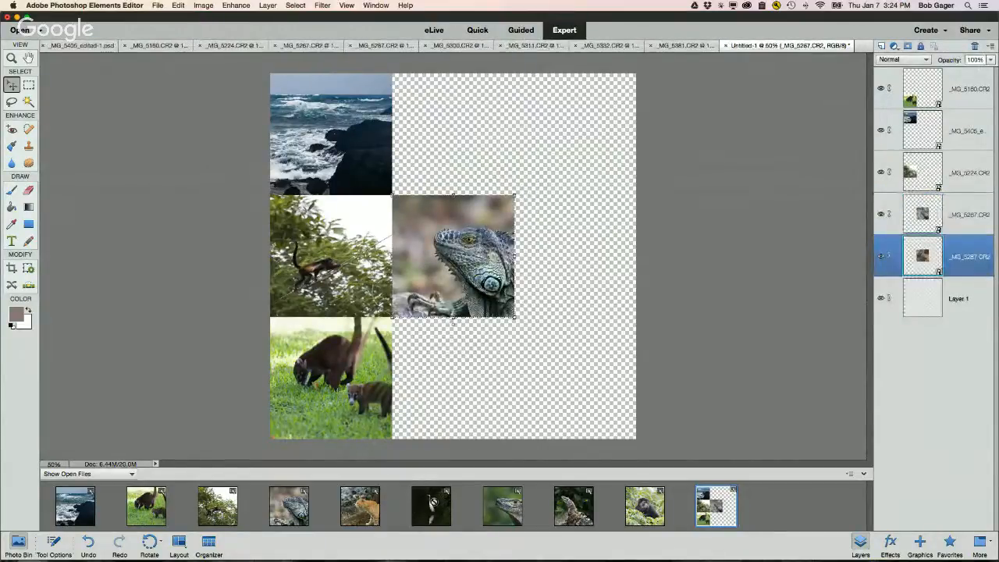
{"action": "left_click_drag", "start_coordinate": [434, 501], "coordinate": [540, 265]}
Spread out the stacked photos beside the left column, with the iguana above, the egret in the middle and the cat below
{"action": "left_click_drag", "start_coordinate": [468, 261], "coordinate": [540, 166]}
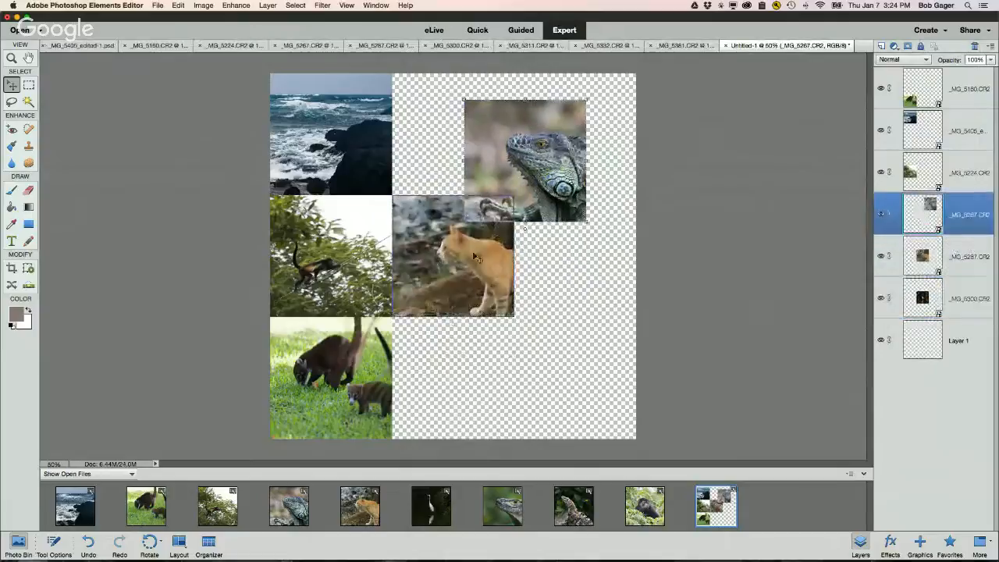
{"action": "left_click_drag", "start_coordinate": [476, 259], "coordinate": [545, 319]}
{"action": "left_click_drag", "start_coordinate": [468, 245], "coordinate": [475, 223]}
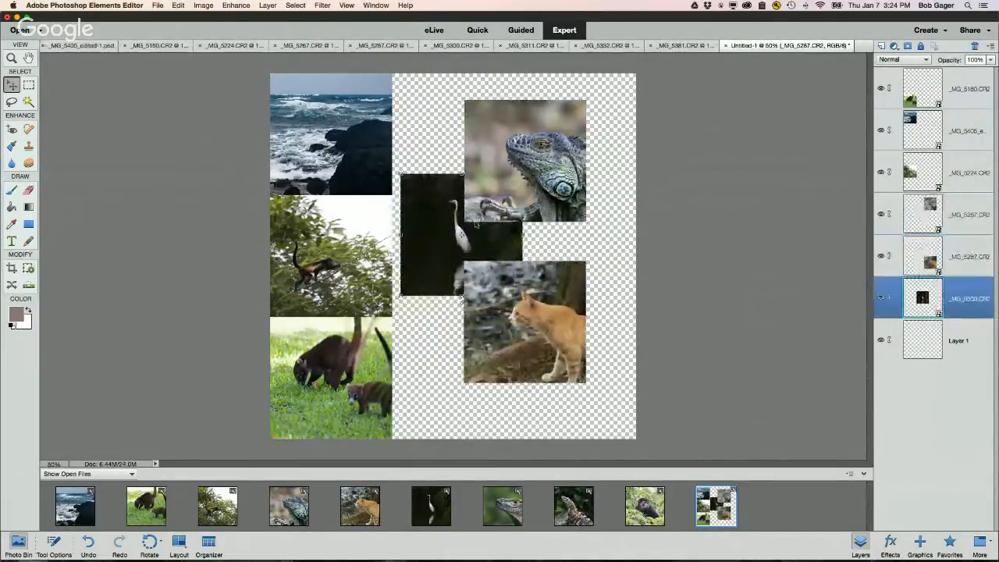
{"action": "left_click", "coordinate": [559, 229]}
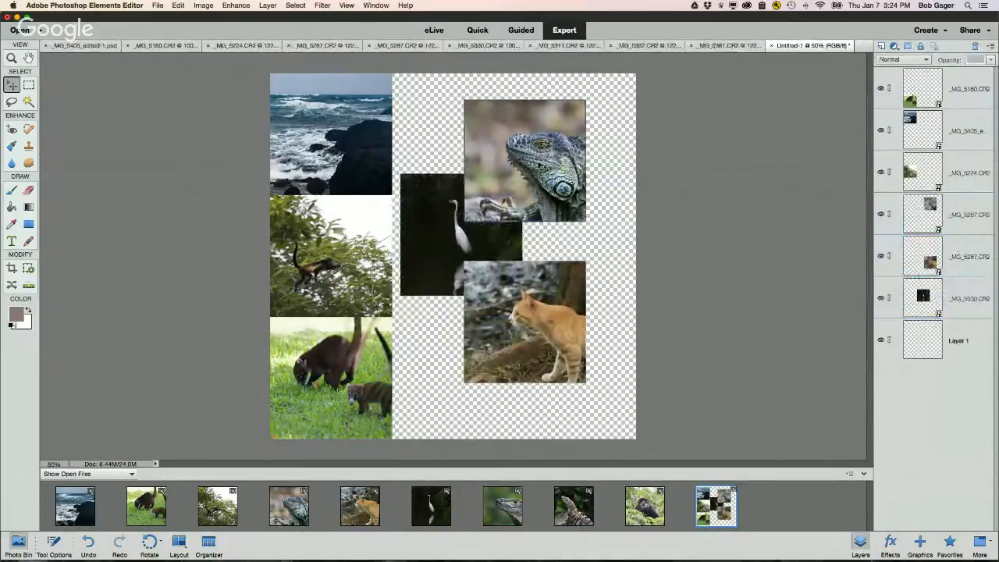
Select the iguana, egret and cat photos together and align them by their right edges
{"action": "left_click", "coordinate": [539, 156]}
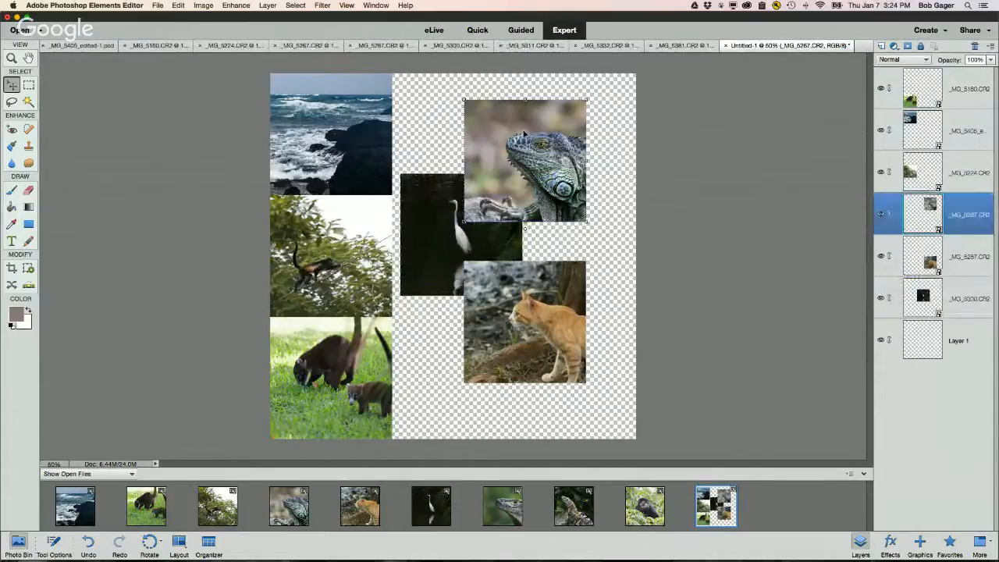
{"action": "left_click", "coordinate": [446, 222], "text": "shift"}
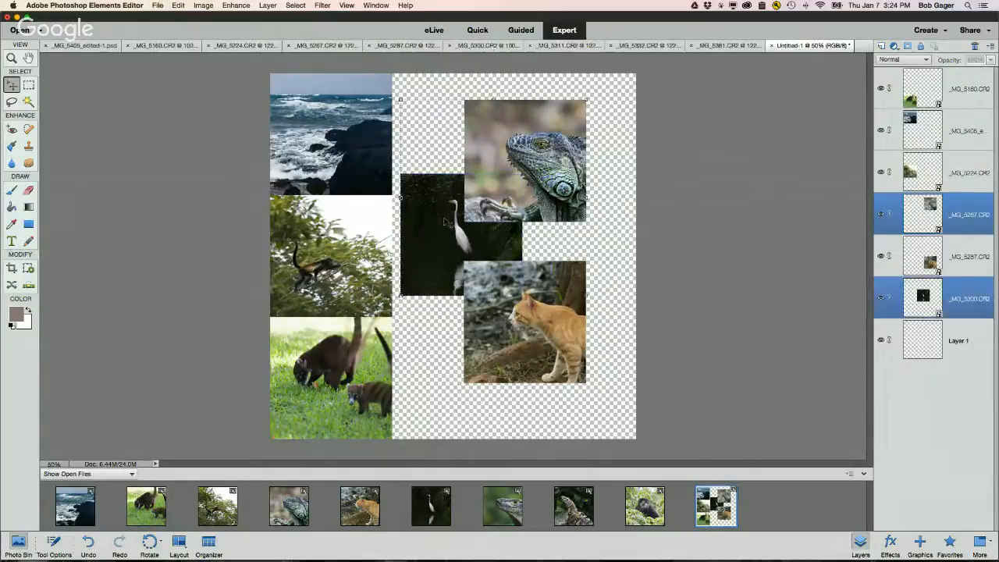
{"action": "left_click", "coordinate": [517, 343], "text": "shift"}
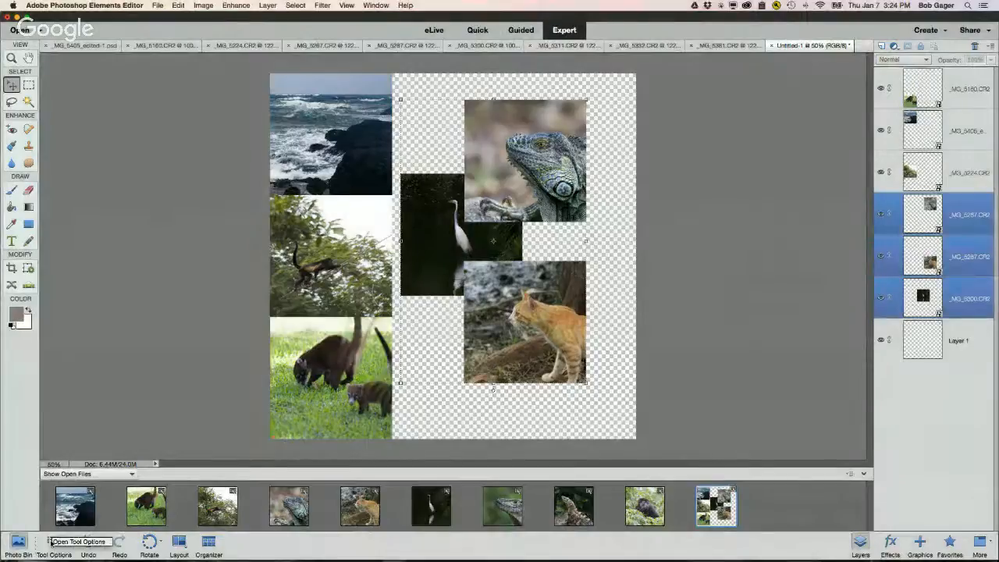
{"action": "left_click", "coordinate": [51, 541]}
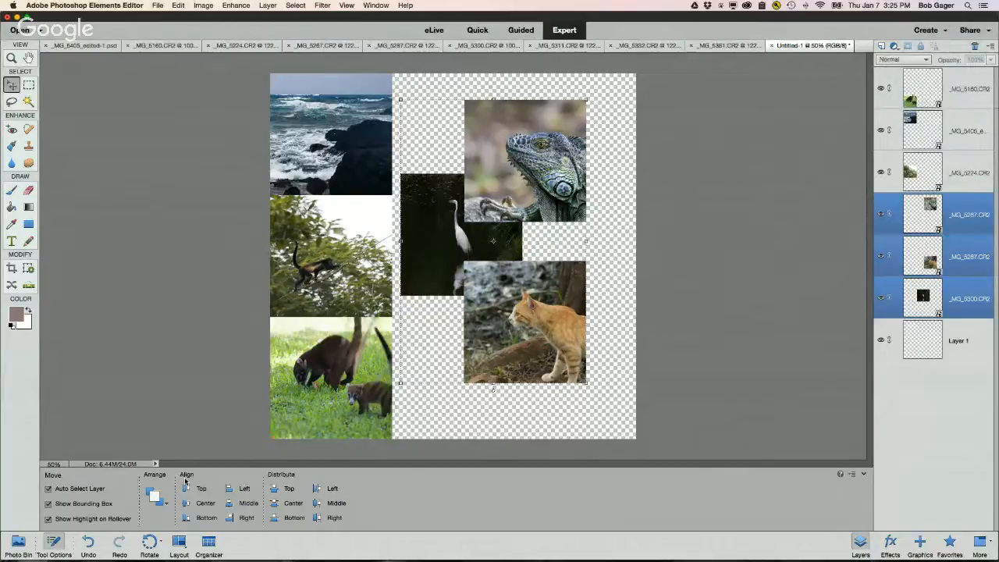
{"action": "left_click", "coordinate": [232, 518]}
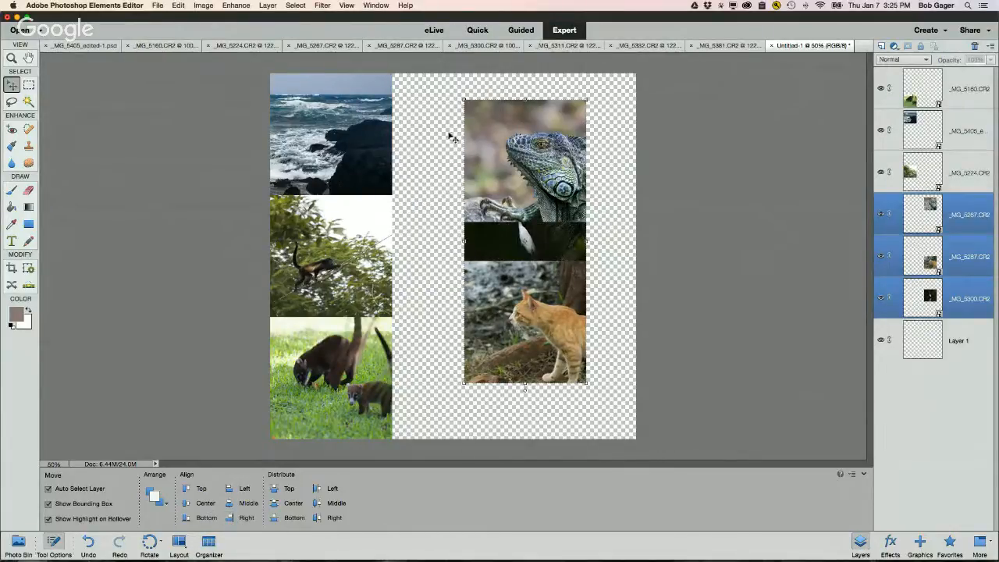
Move the iguana photo up to the canvas's top edge and the cat photo down to its bottom edge
{"action": "left_click_drag", "start_coordinate": [494, 140], "coordinate": [494, 114]}
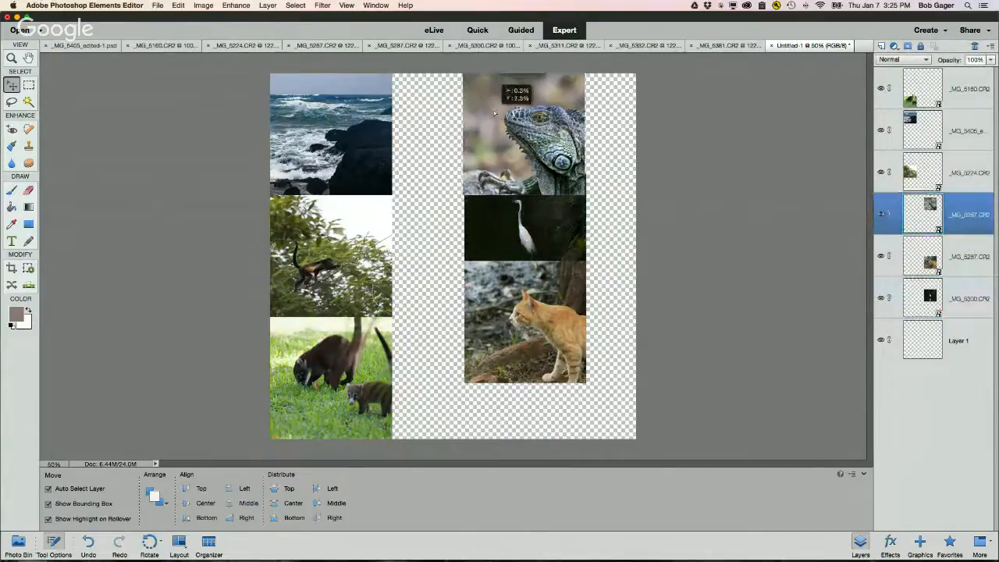
{"action": "left_click_drag", "start_coordinate": [518, 303], "coordinate": [521, 358]}
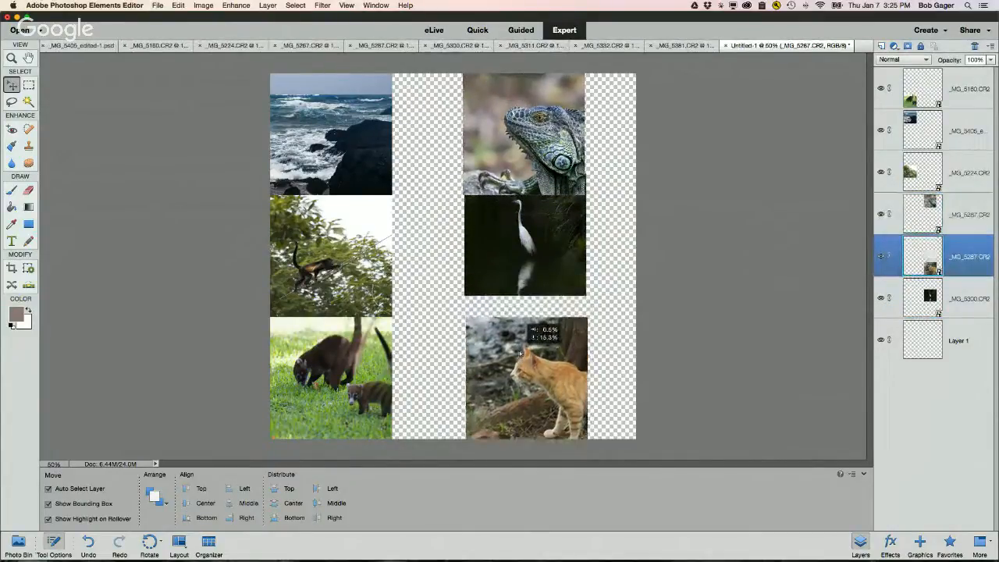
{"action": "left_click", "coordinate": [528, 273], "text": "shift"}
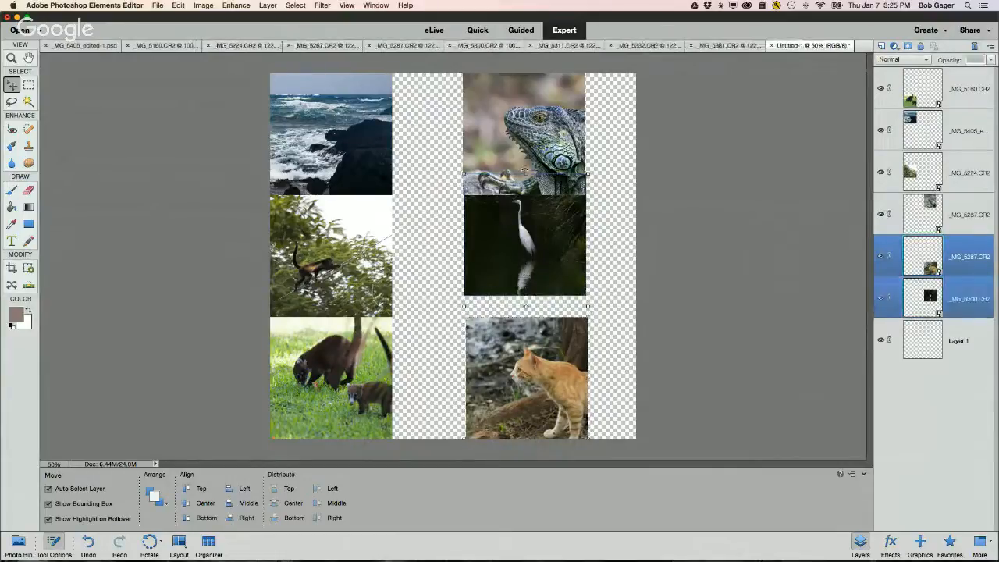
{"action": "left_click", "coordinate": [525, 172]}
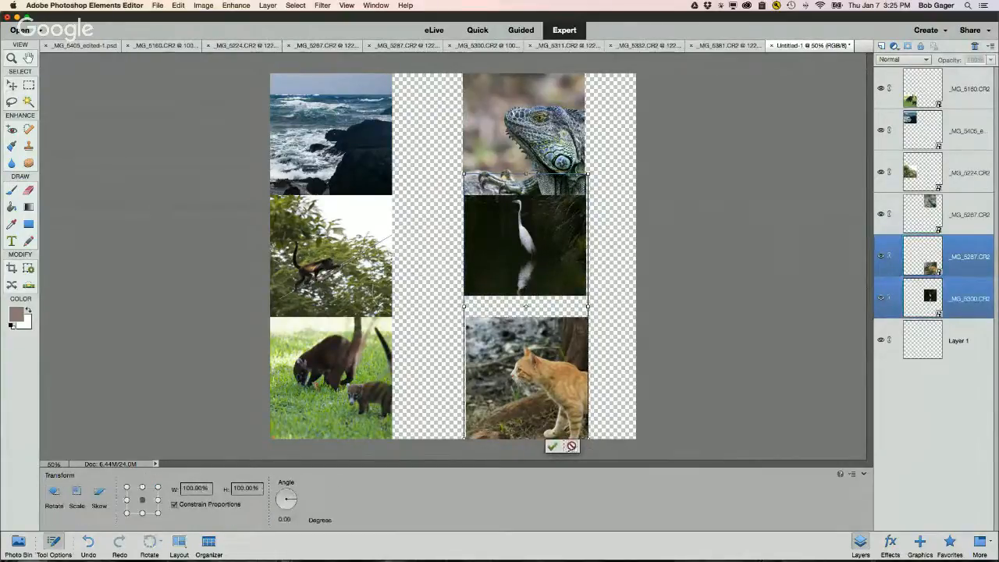
{"action": "left_click", "coordinate": [571, 445]}
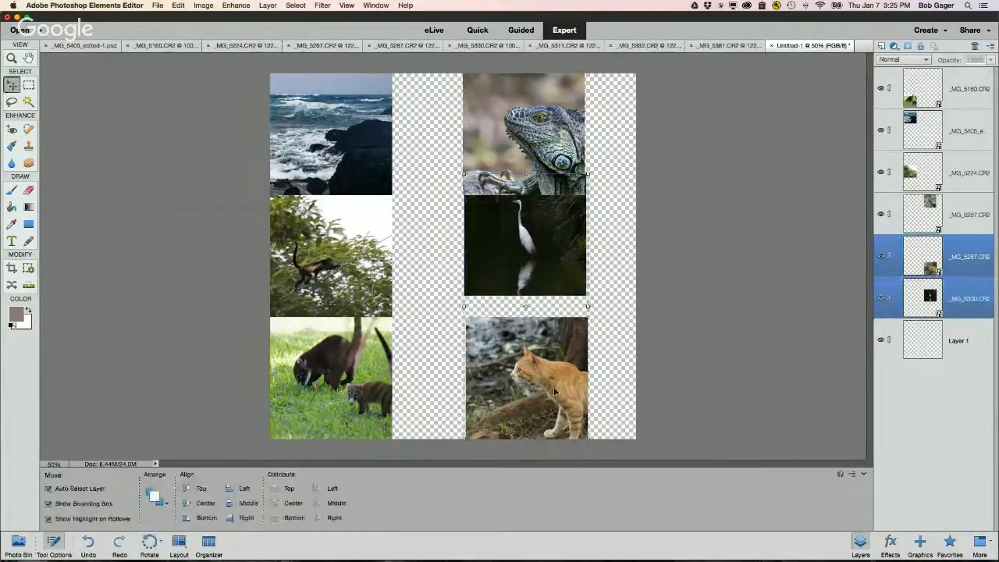
{"action": "left_click", "coordinate": [538, 269], "text": "shift"}
{"action": "left_click", "coordinate": [544, 142], "text": "shift"}
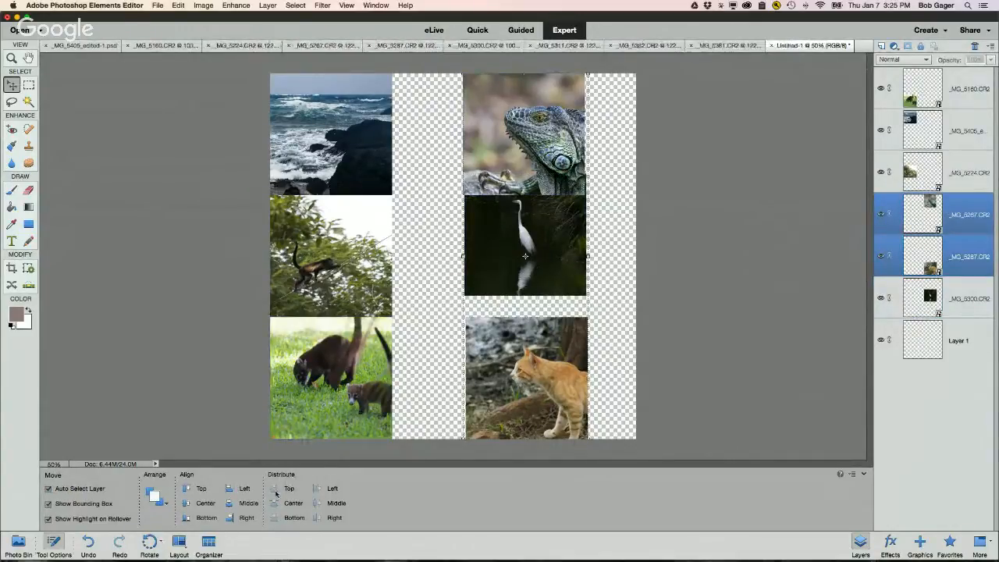
Select the iguana, egret and cat photos together and distribute them evenly by their vertical centers
{"action": "left_click", "coordinate": [503, 191]}
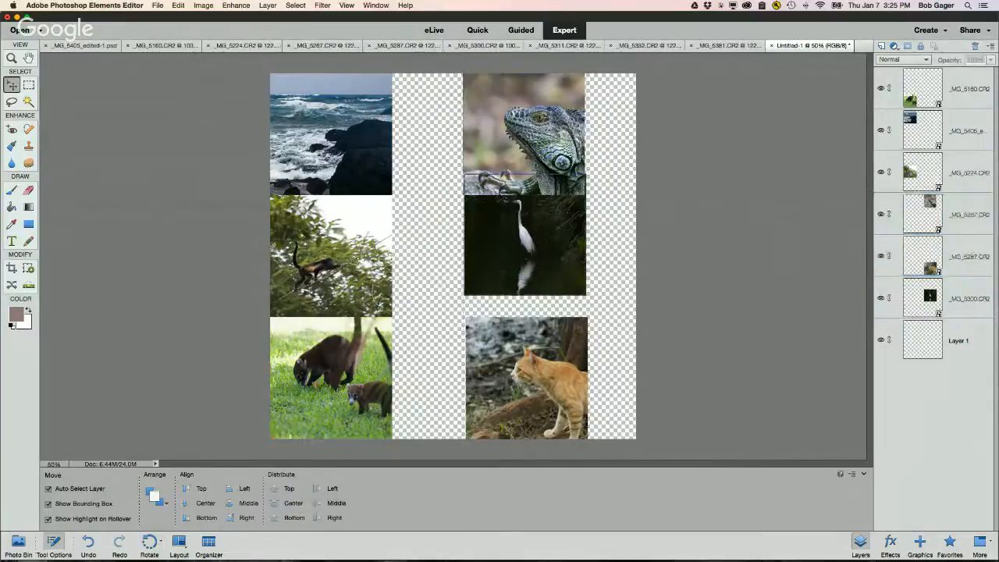
{"action": "left_click", "coordinate": [511, 232], "text": "shift"}
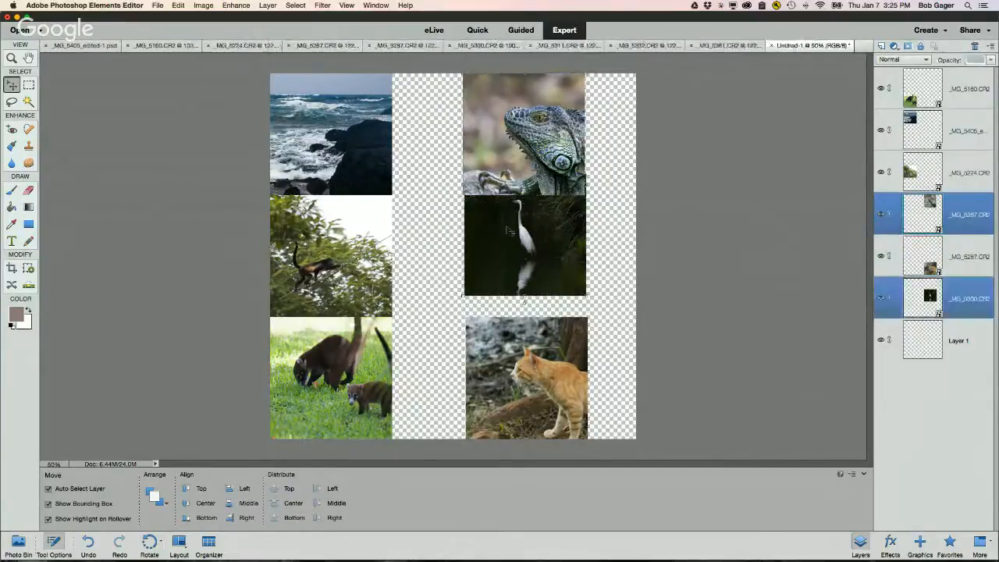
{"action": "left_click", "coordinate": [532, 364], "text": "shift"}
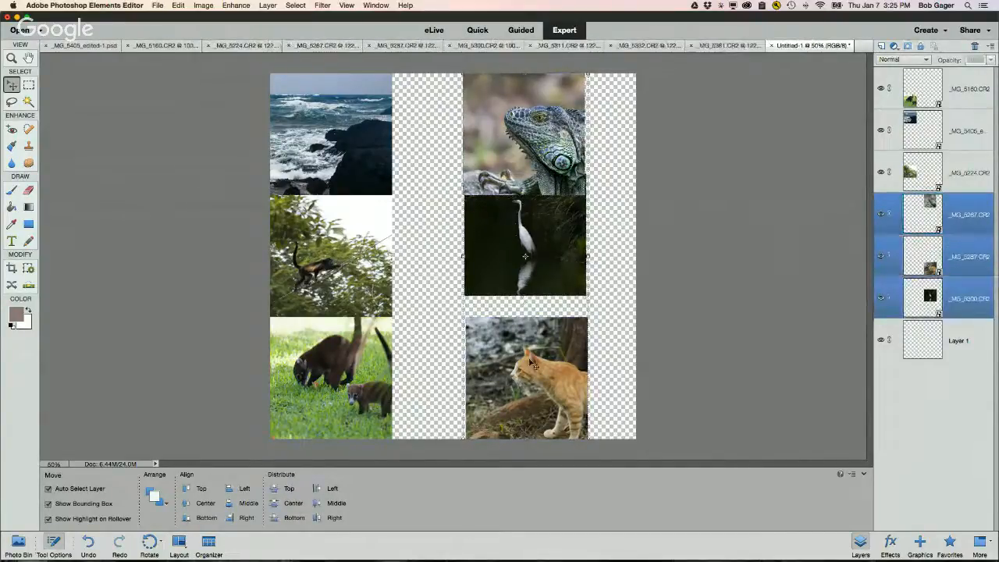
{"action": "left_click", "coordinate": [274, 503]}
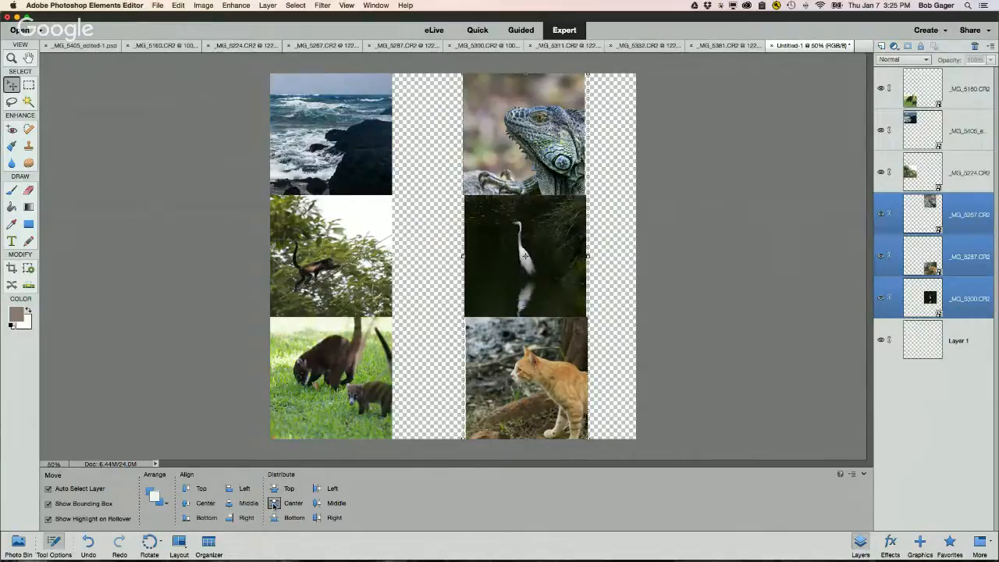
Align the iguana, egret and cat photos by their left edges and move the column against the canvas's right edge
{"action": "left_click", "coordinate": [229, 490]}
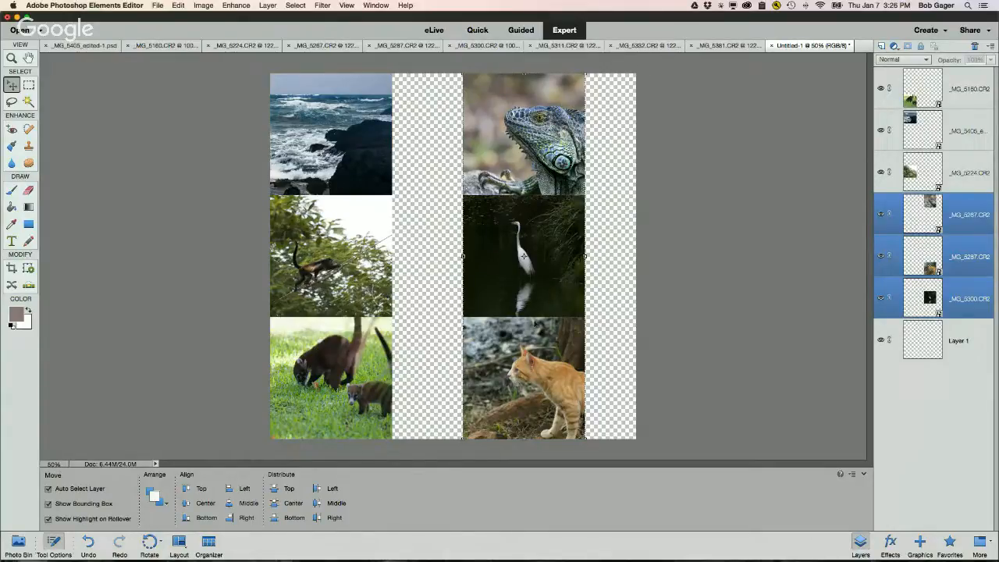
{"action": "left_click_drag", "start_coordinate": [512, 388], "coordinate": [560, 388]}
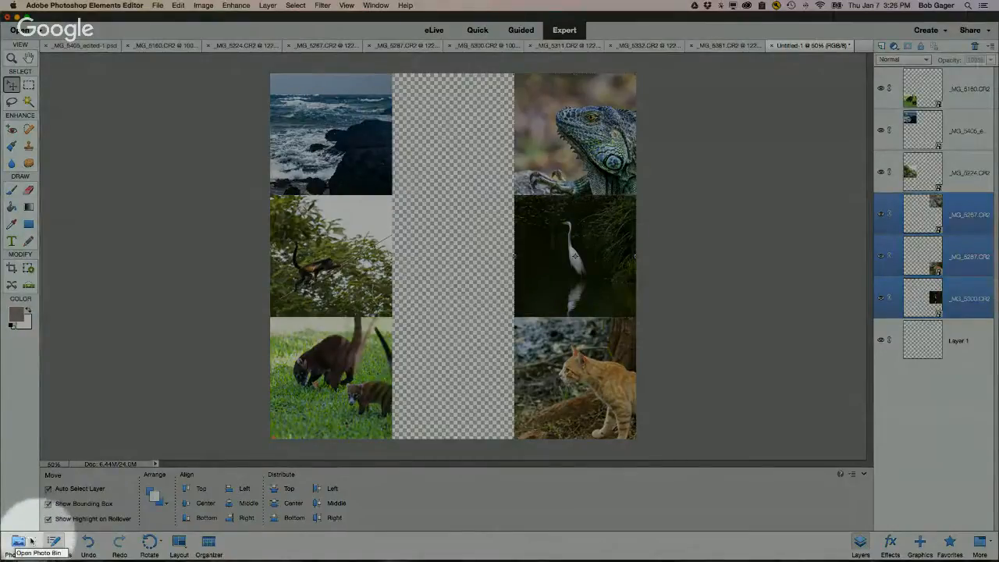
Add the close-up lizard photo to the bottom cell and the dark-background lizard photo to the center cell of the middle column
{"action": "left_click", "coordinate": [29, 540]}
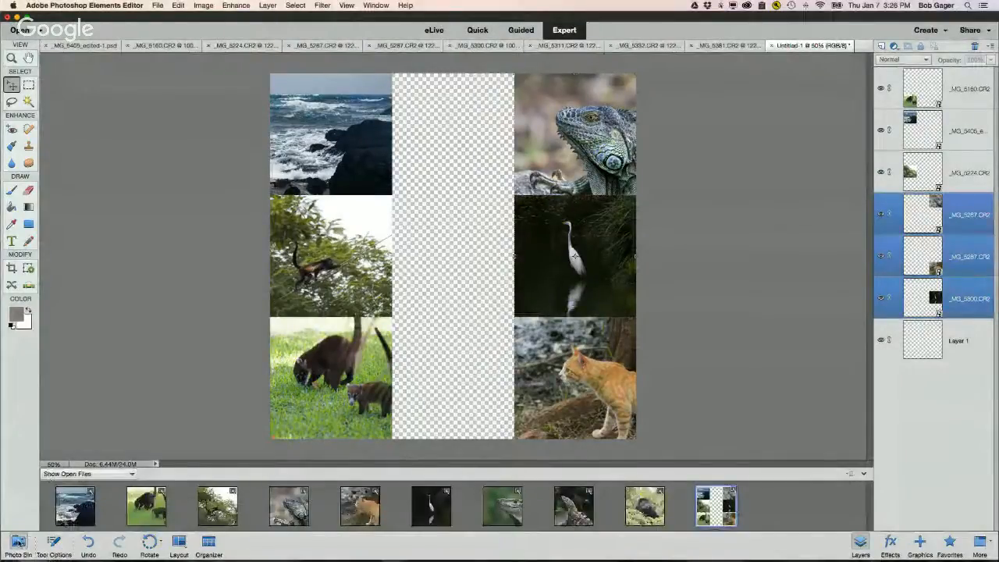
{"action": "left_click_drag", "start_coordinate": [505, 509], "coordinate": [453, 384]}
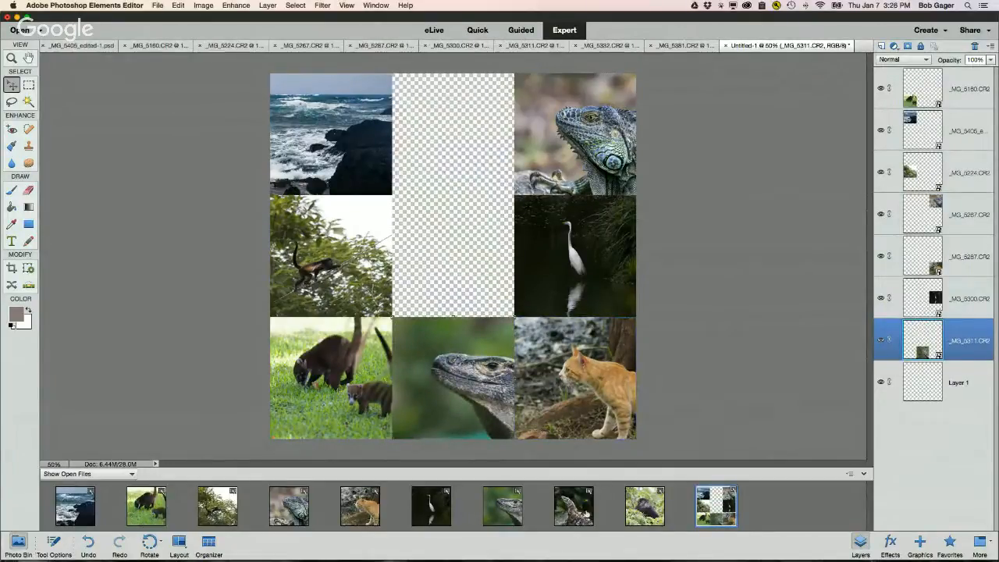
{"action": "left_click_drag", "start_coordinate": [585, 515], "coordinate": [466, 242]}
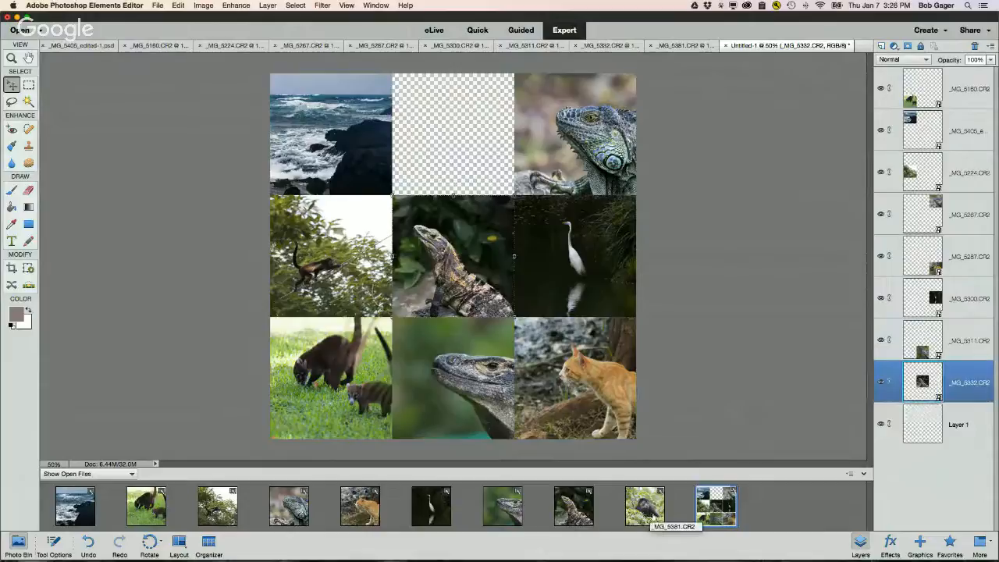
Add the black monkey photo from _MG_5381.CR2 to the grid and place it in the middle column's top cell
{"action": "left_click", "coordinate": [648, 507]}
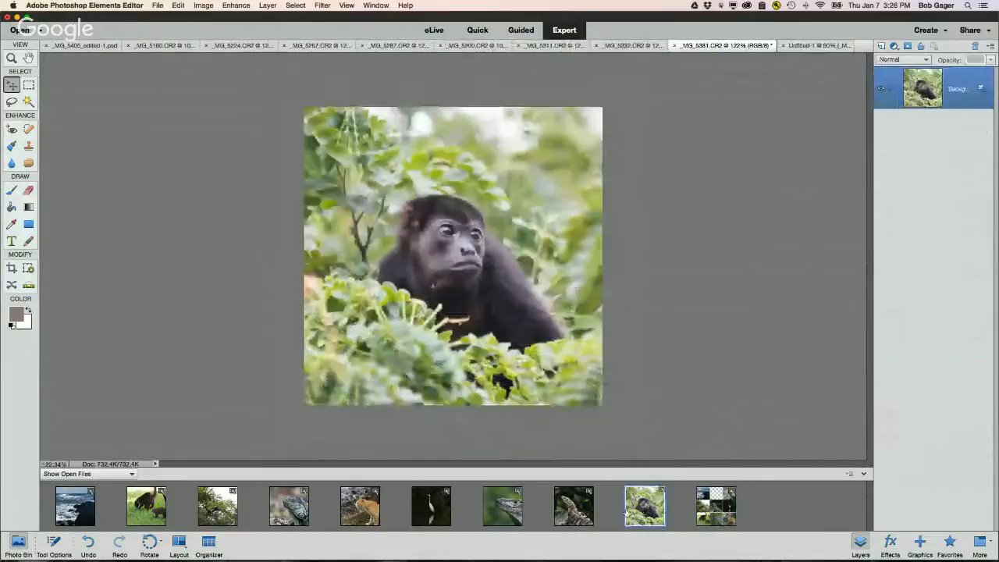
{"action": "left_click", "coordinate": [706, 506]}
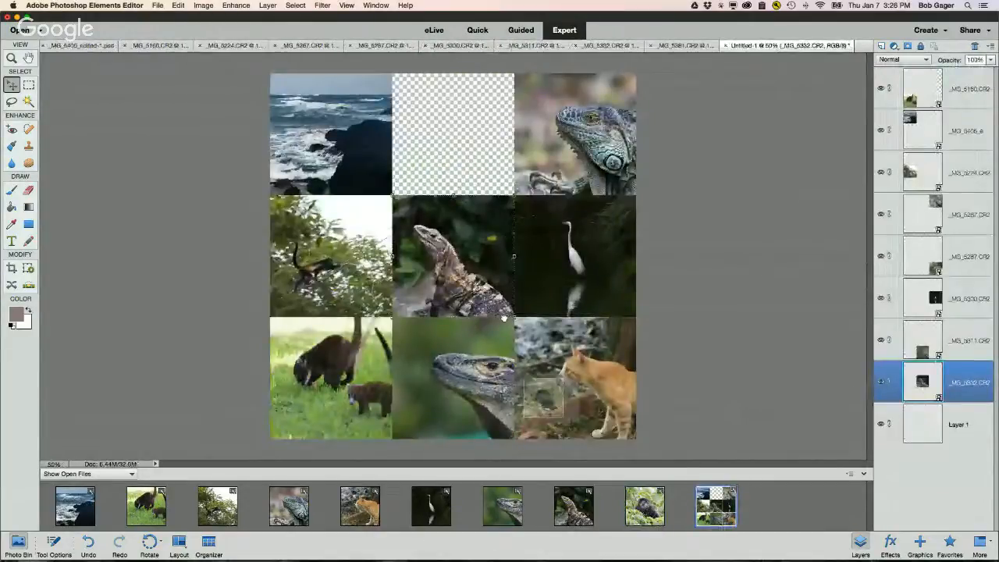
{"action": "left_click_drag", "start_coordinate": [503, 318], "coordinate": [500, 312]}
{"action": "left_click_drag", "start_coordinate": [452, 242], "coordinate": [453, 121]}
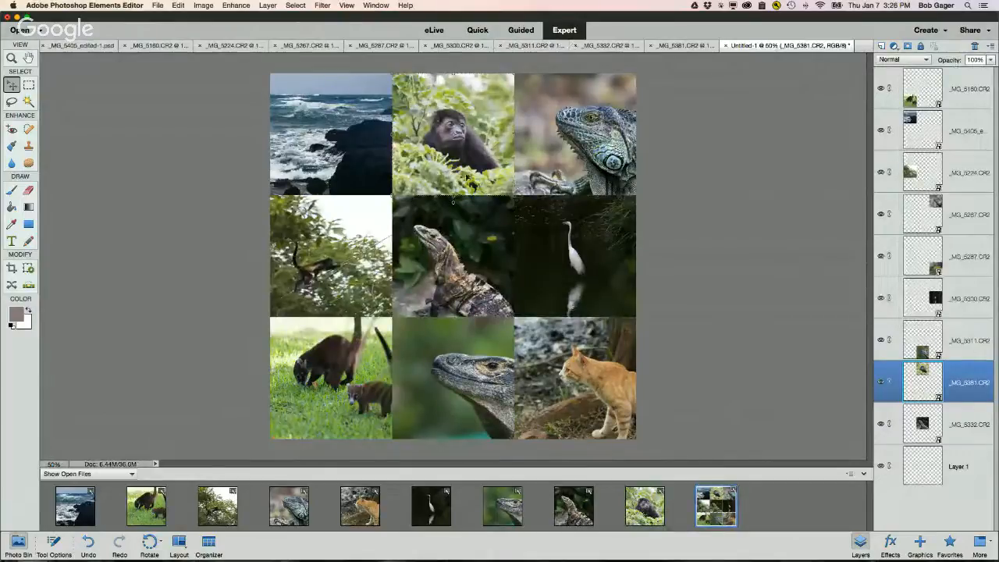
Move the black monkey photo down out of the top cell and put the close-up lizard photo in its place
{"action": "left_click_drag", "start_coordinate": [453, 201], "coordinate": [454, 430]}
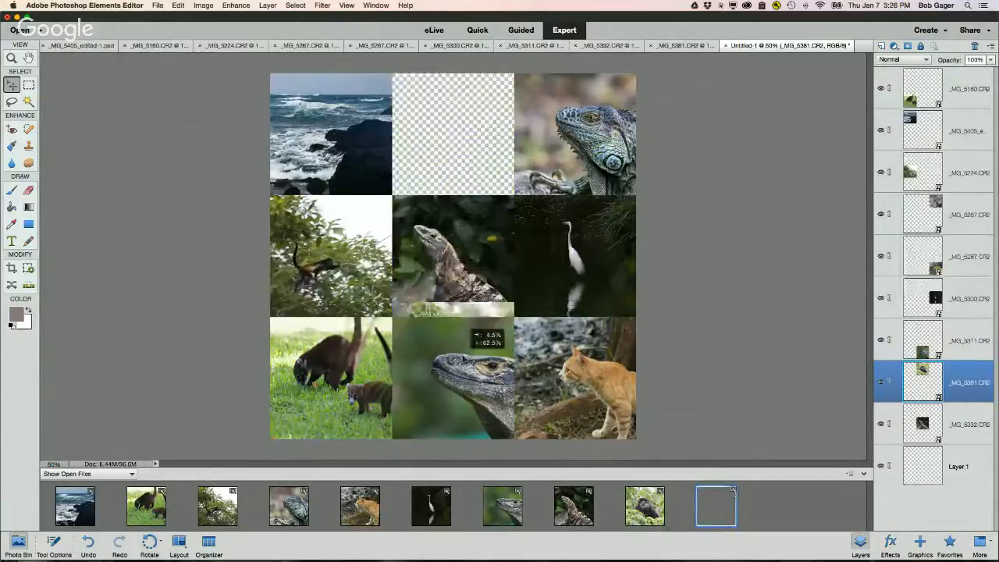
{"action": "left_click_drag", "start_coordinate": [467, 327], "coordinate": [466, 279]}
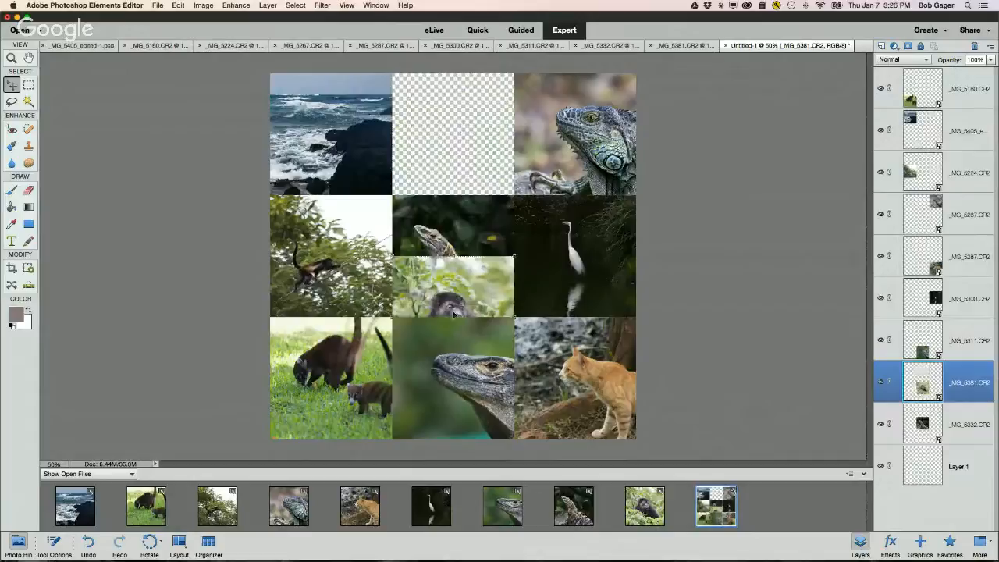
{"action": "left_click", "coordinate": [465, 231]}
{"action": "left_click", "coordinate": [474, 372]}
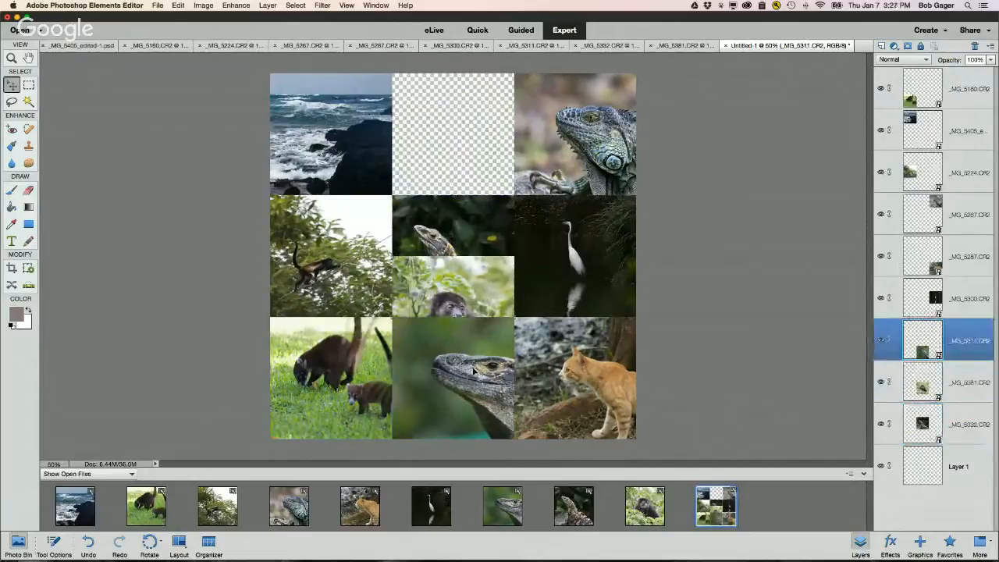
{"action": "left_click_drag", "start_coordinate": [474, 371], "coordinate": [473, 131]}
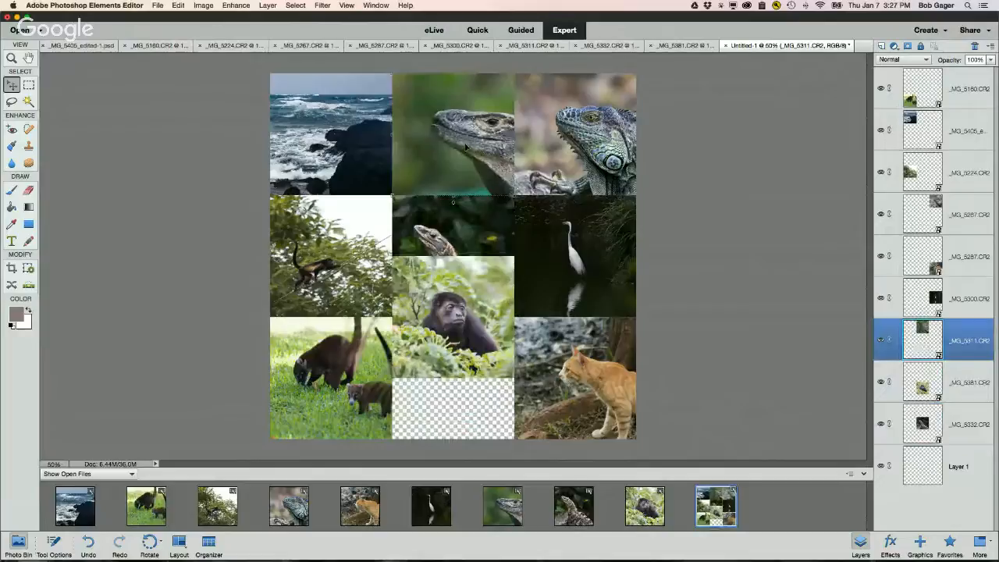
Flip the close-up lizard photo's layer horizontally
{"action": "left_click", "coordinate": [181, 6]}
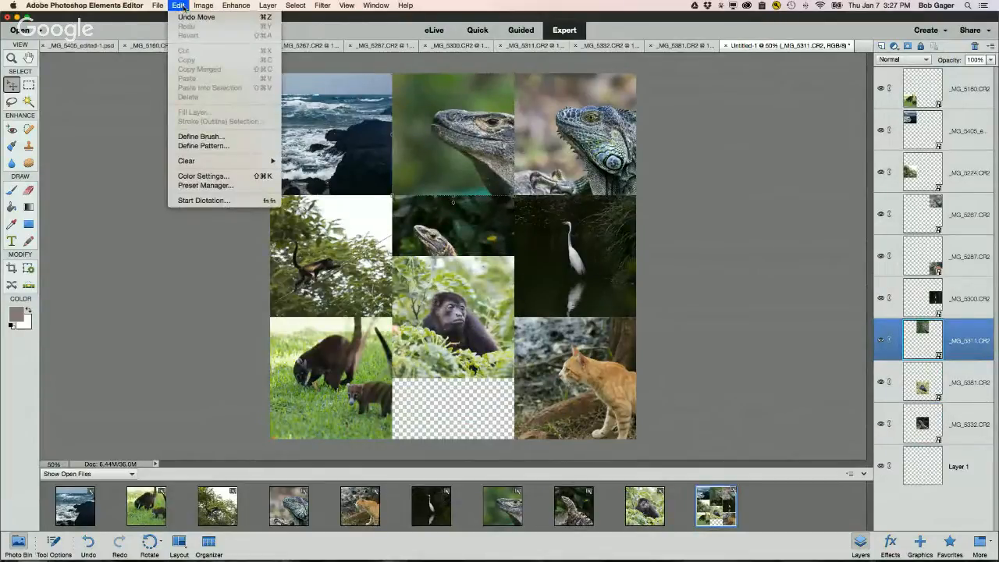
{"action": "mouse_move", "coordinate": [202, 7]}
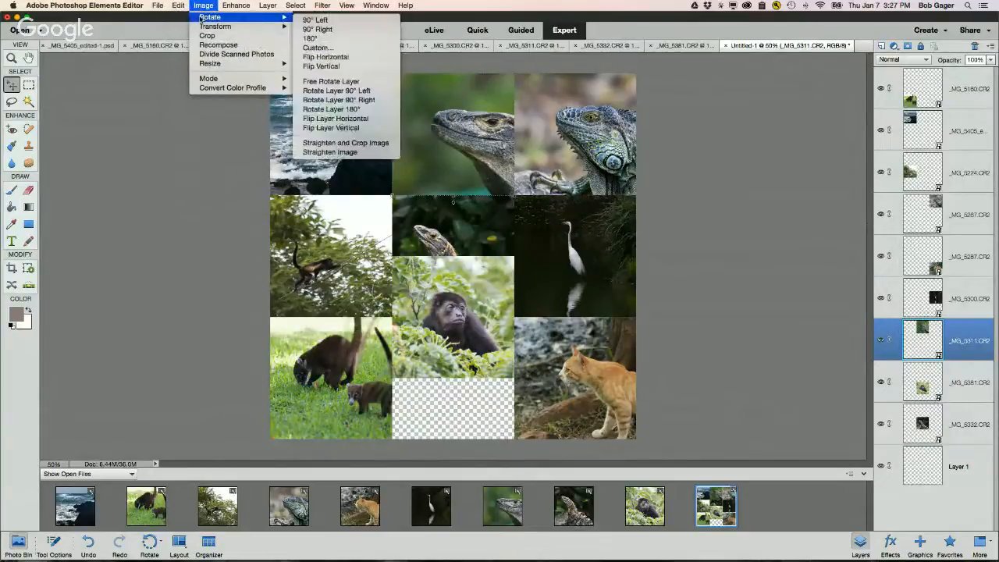
{"action": "left_click", "coordinate": [355, 119]}
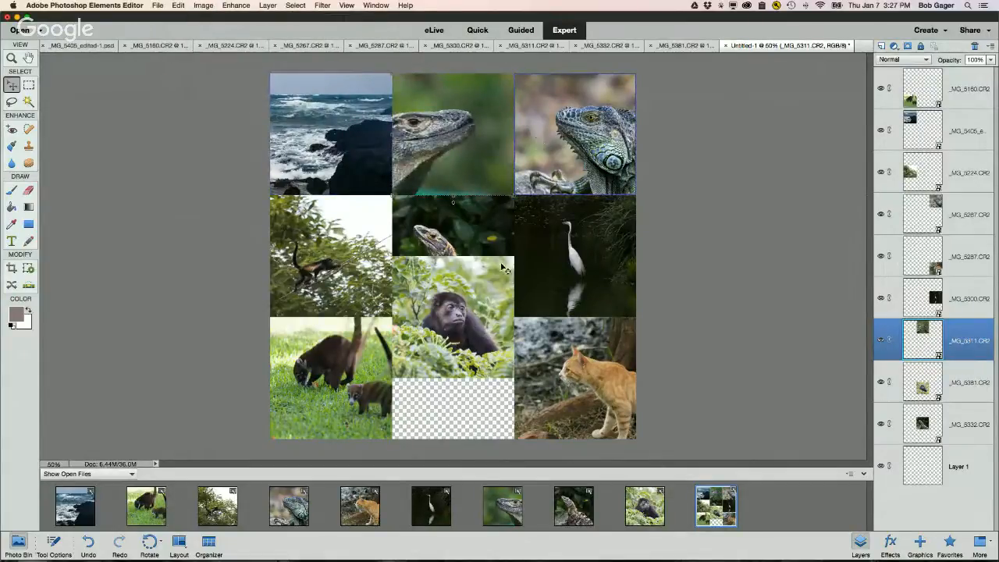
Move the black monkey photo into the middle column's bottom cell and deselect it
{"action": "left_click", "coordinate": [451, 291]}
{"action": "left_click_drag", "start_coordinate": [451, 291], "coordinate": [464, 343]}
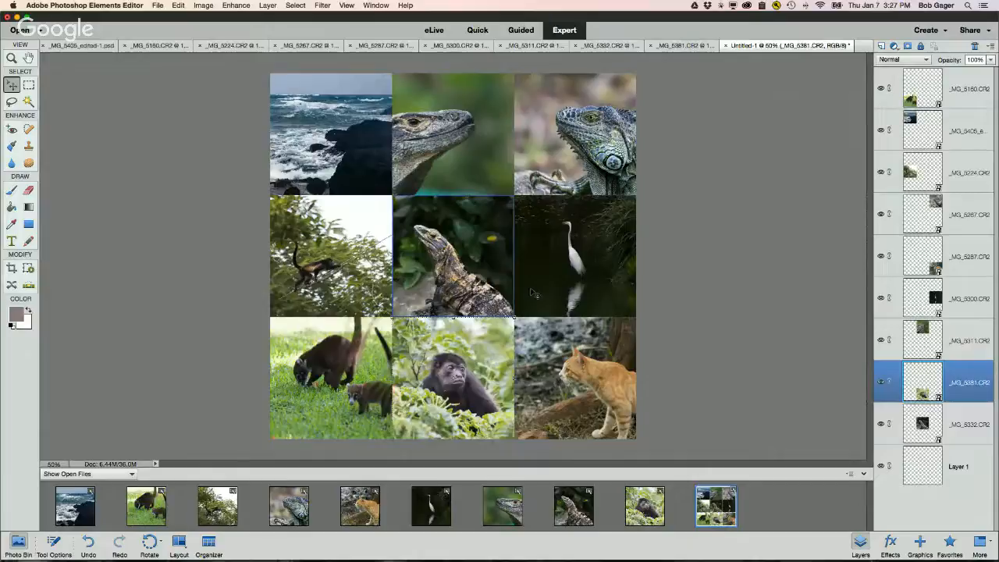
{"action": "left_click", "coordinate": [725, 301]}
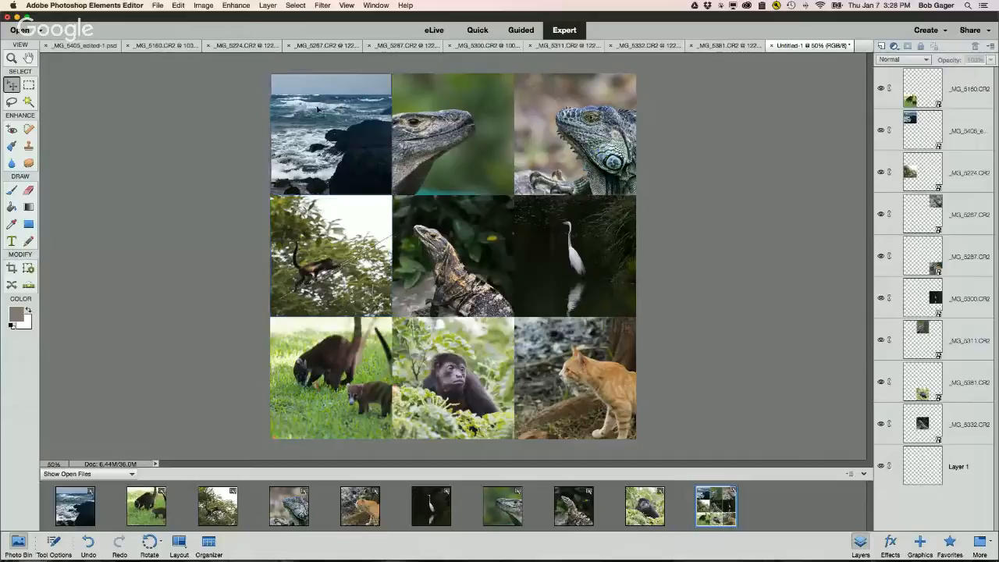
Open the layer style settings for the ocean photo and enable a stroke on it
{"action": "left_click", "coordinate": [329, 124]}
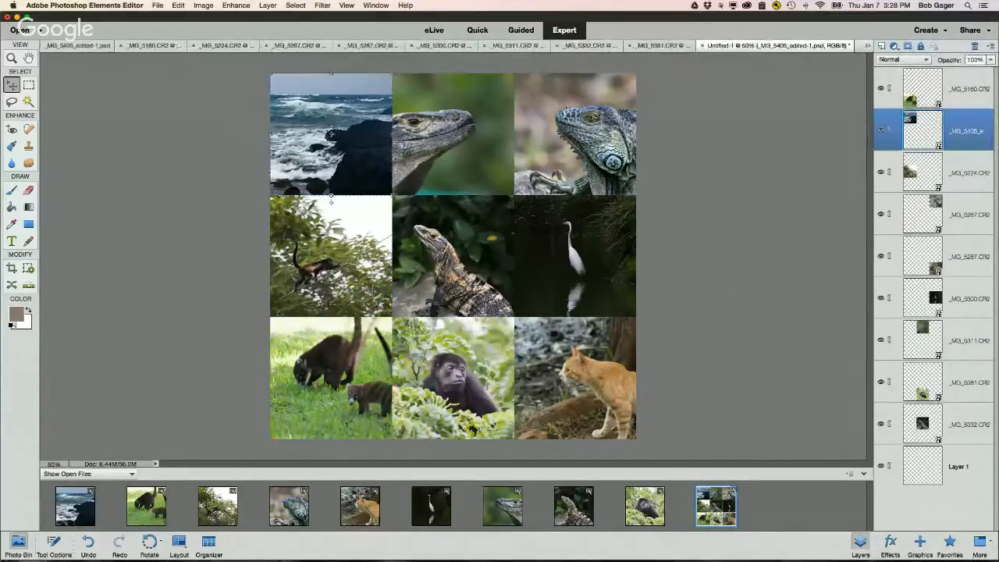
{"action": "left_click", "coordinate": [268, 5]}
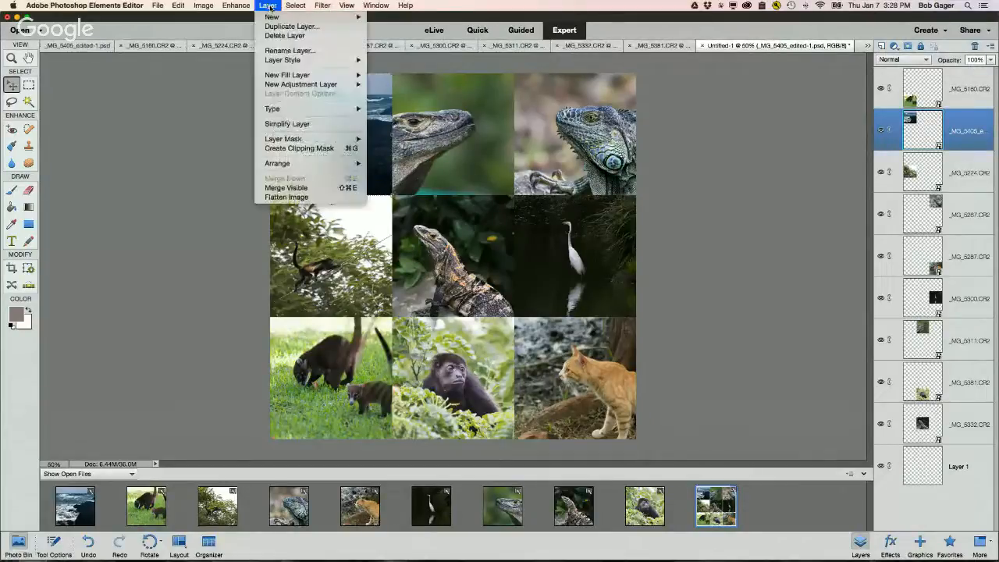
{"action": "mouse_move", "coordinate": [299, 66]}
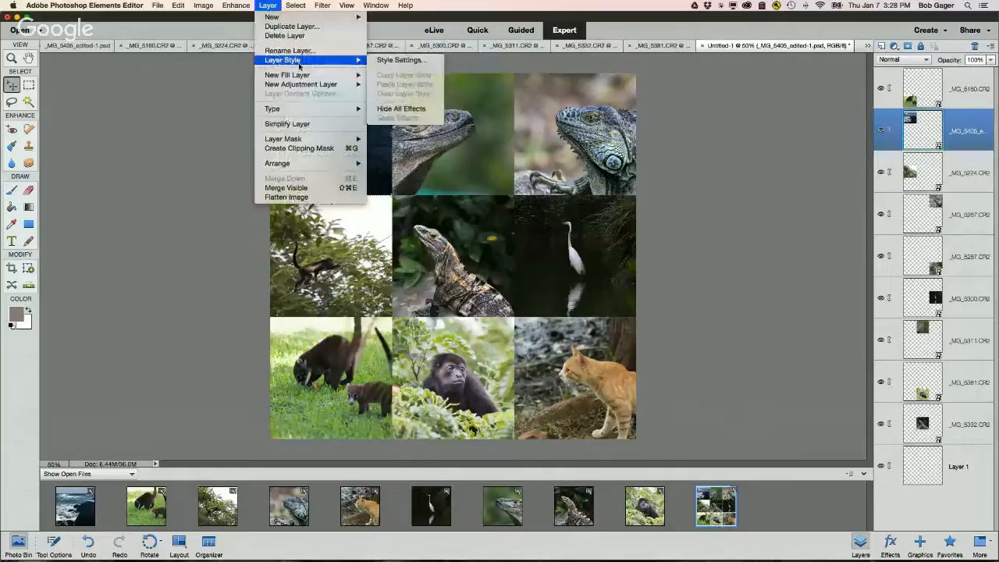
{"action": "left_click", "coordinate": [404, 62]}
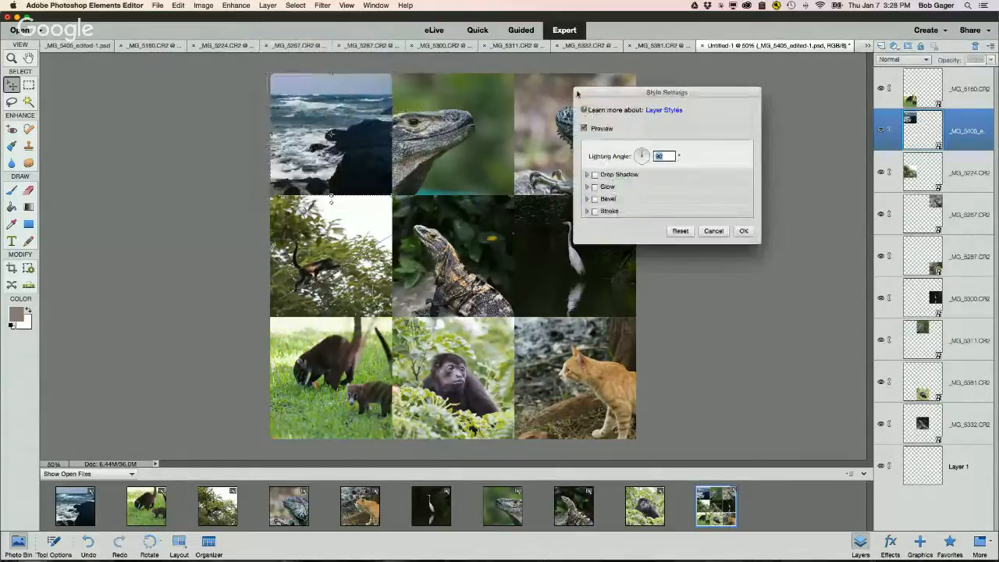
{"action": "left_click_drag", "start_coordinate": [593, 93], "coordinate": [503, 80]}
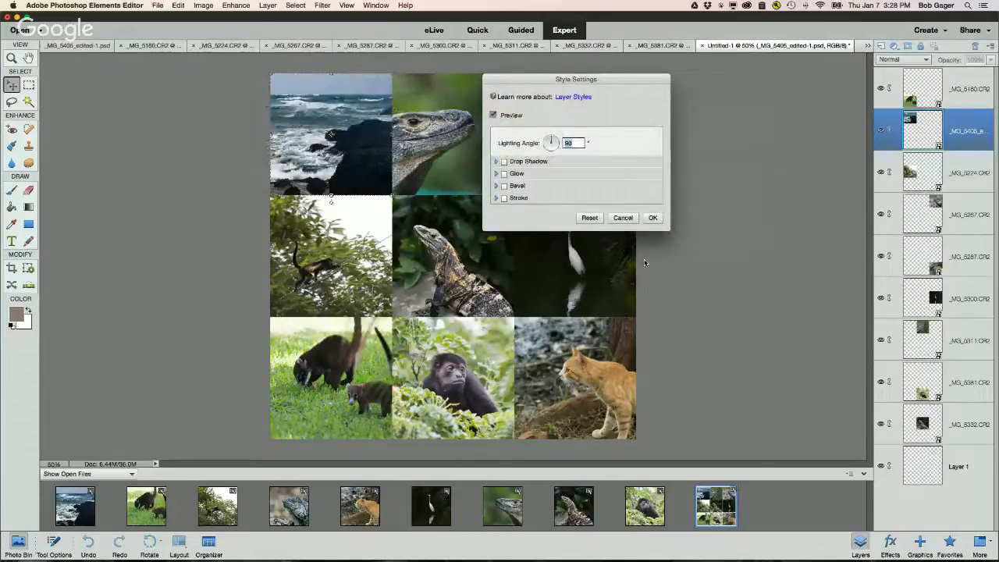
{"action": "left_click", "coordinate": [496, 199]}
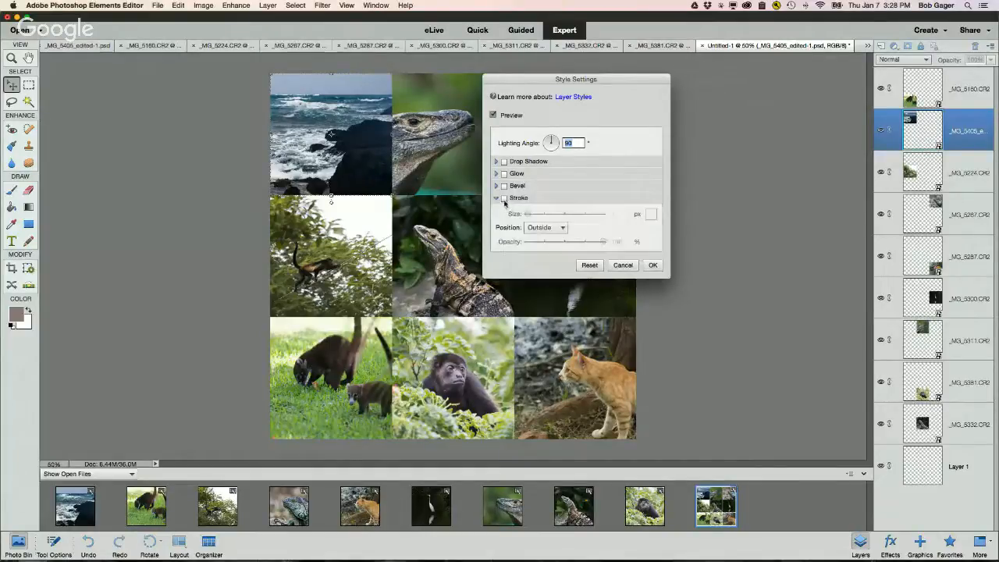
{"action": "left_click", "coordinate": [504, 200]}
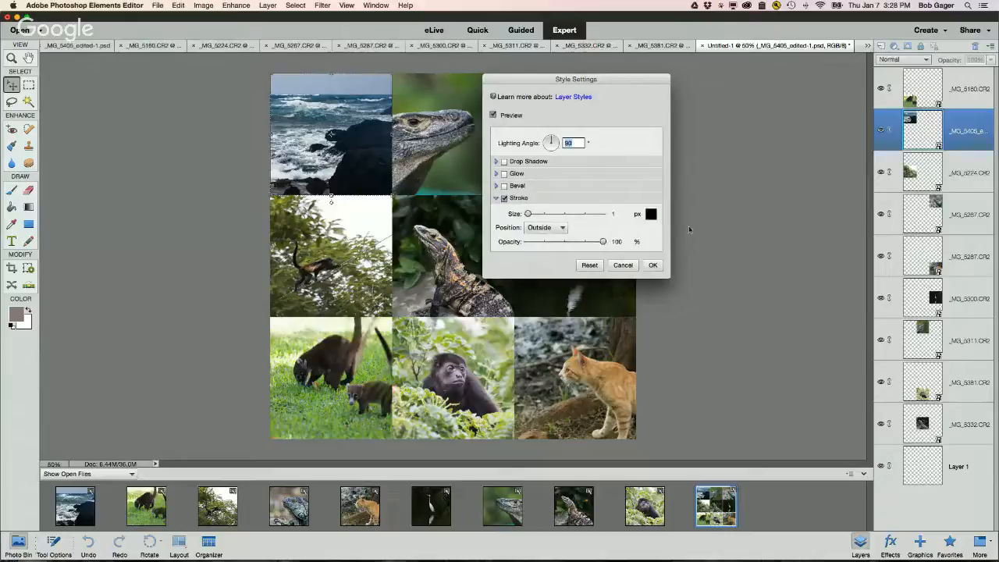
Change the ocean photo's stroke color to white
{"action": "left_click", "coordinate": [651, 215]}
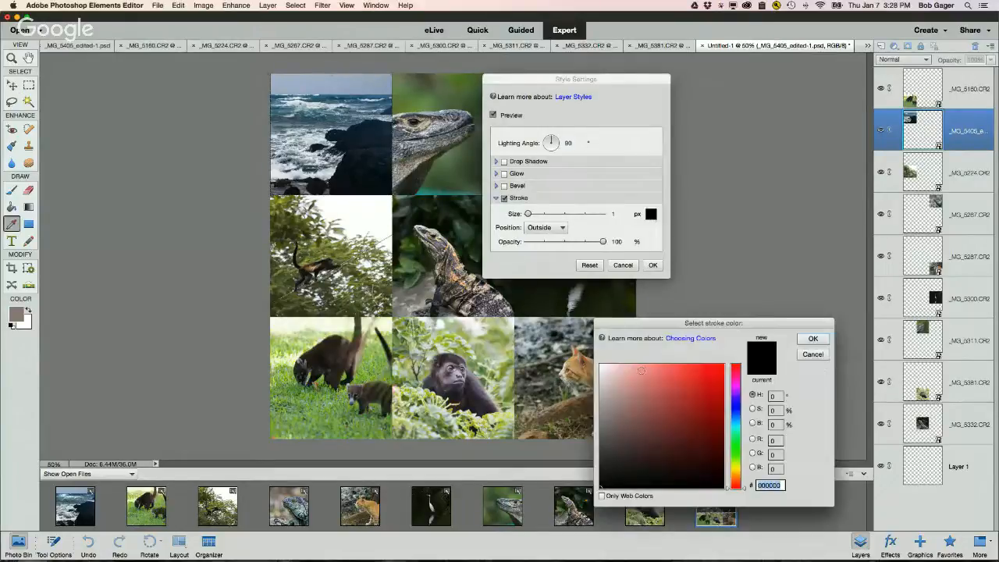
{"action": "left_click_drag", "start_coordinate": [638, 369], "coordinate": [582, 352]}
{"action": "left_click", "coordinate": [812, 339]}
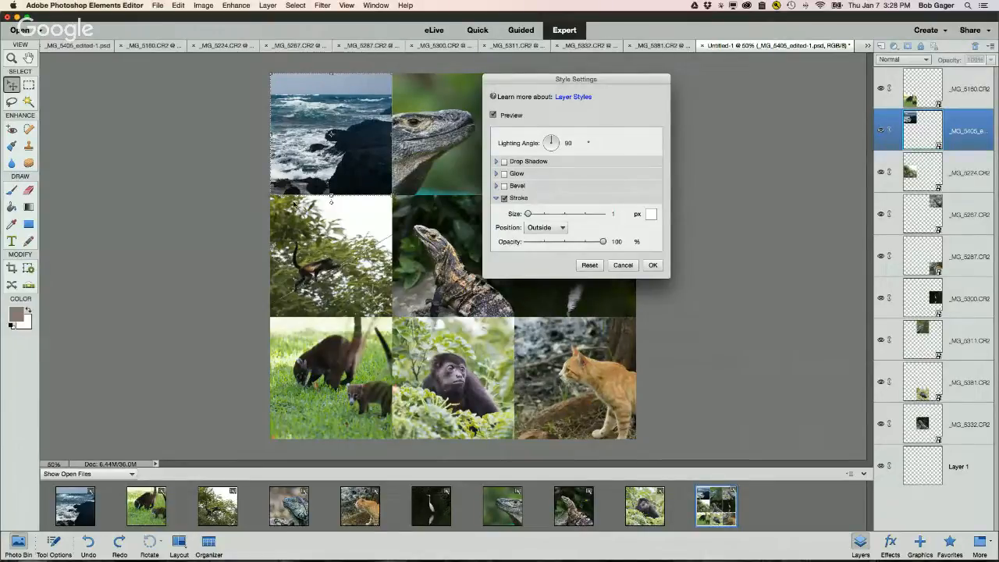
Position the ocean photo's stroke Inside and set its size to 10 px, keeping opacity at 100%
{"action": "left_click", "coordinate": [545, 227]}
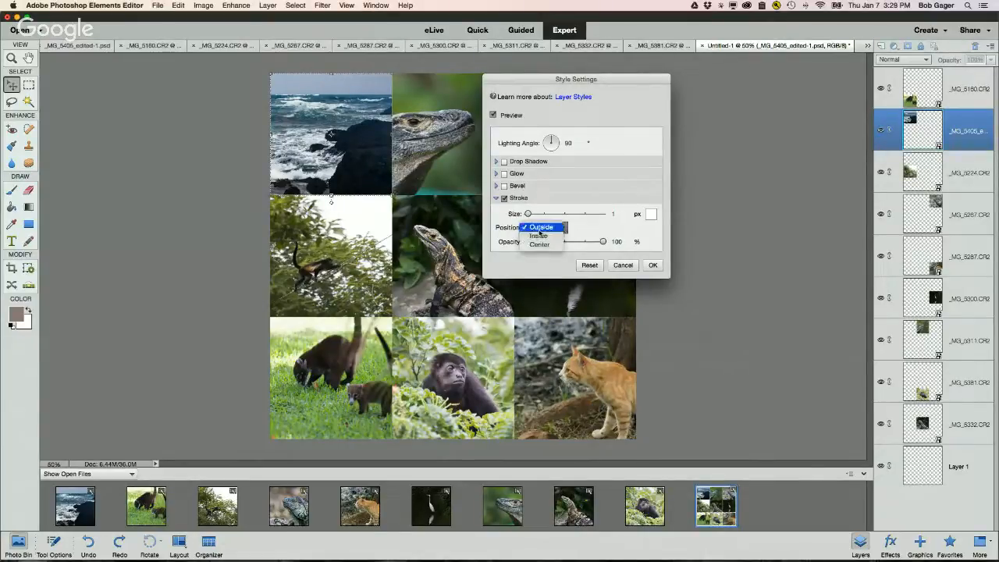
{"action": "left_click", "coordinate": [540, 236]}
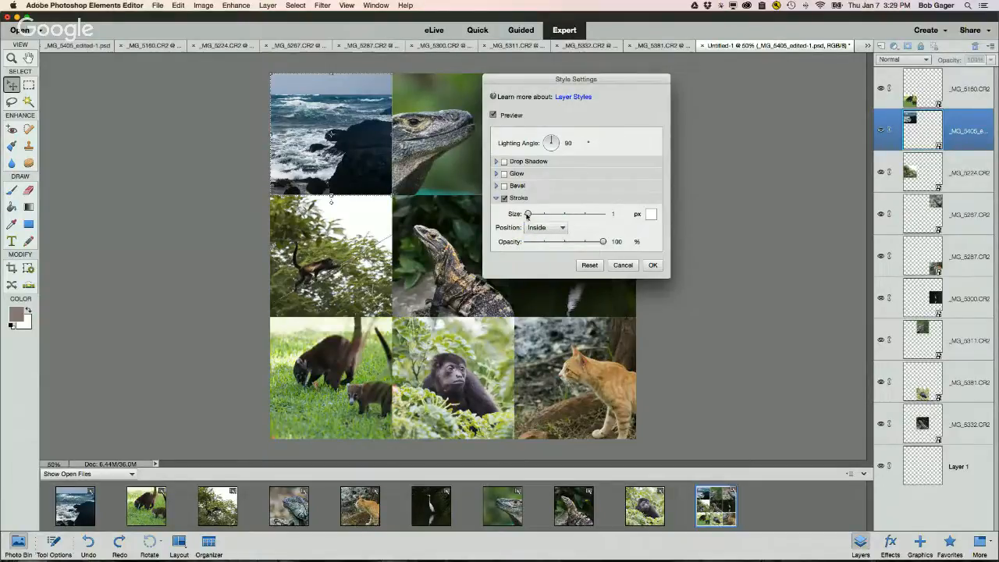
{"action": "mouse_move", "coordinate": [527, 214]}
{"action": "left_mouse_down"}
{"action": "mouse_move", "coordinate": [545, 216]}
{"action": "mouse_move", "coordinate": [532, 215]}
{"action": "left_mouse_up"}
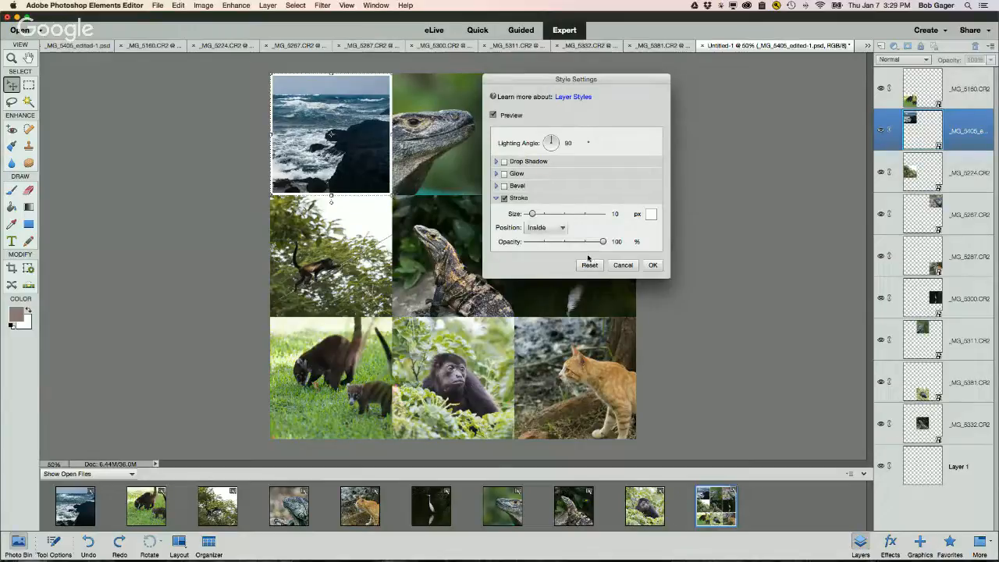
{"action": "mouse_move", "coordinate": [603, 242]}
{"action": "left_mouse_down"}
{"action": "mouse_move", "coordinate": [560, 245]}
{"action": "mouse_move", "coordinate": [620, 242]}
{"action": "left_mouse_up"}
Try a bevel on the ocean photo's layer and turn it off again
{"action": "left_click", "coordinate": [496, 185]}
{"action": "left_click", "coordinate": [504, 186]}
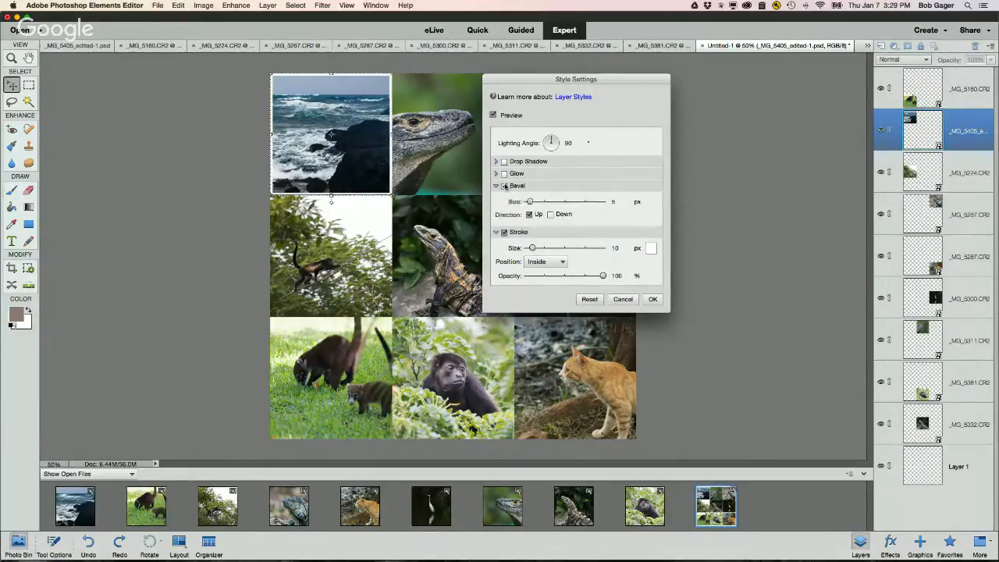
{"action": "left_click", "coordinate": [504, 185]}
{"action": "left_click", "coordinate": [497, 185]}
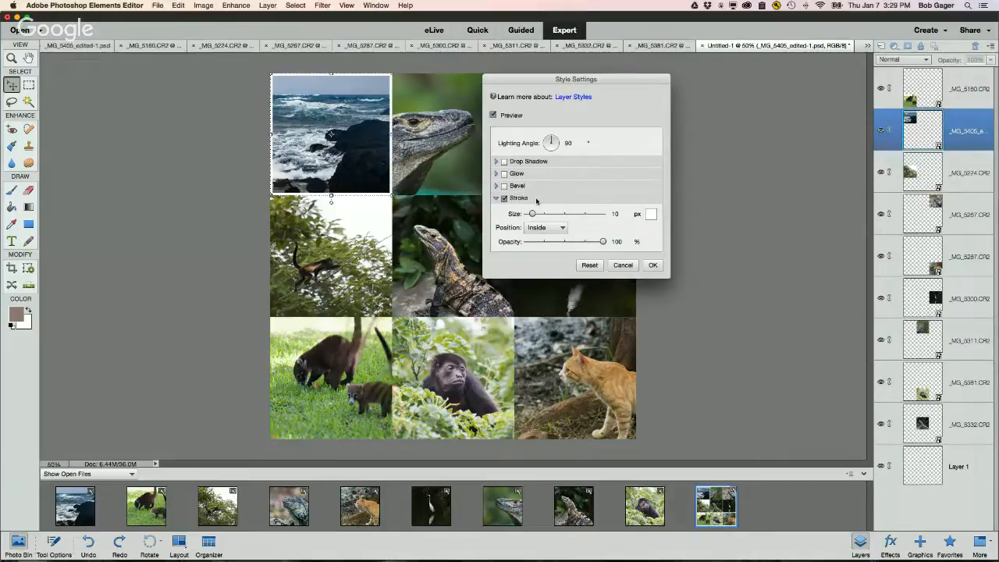
Keep white as the stroke color and apply the style settings to the ocean photo
{"action": "left_click", "coordinate": [650, 214]}
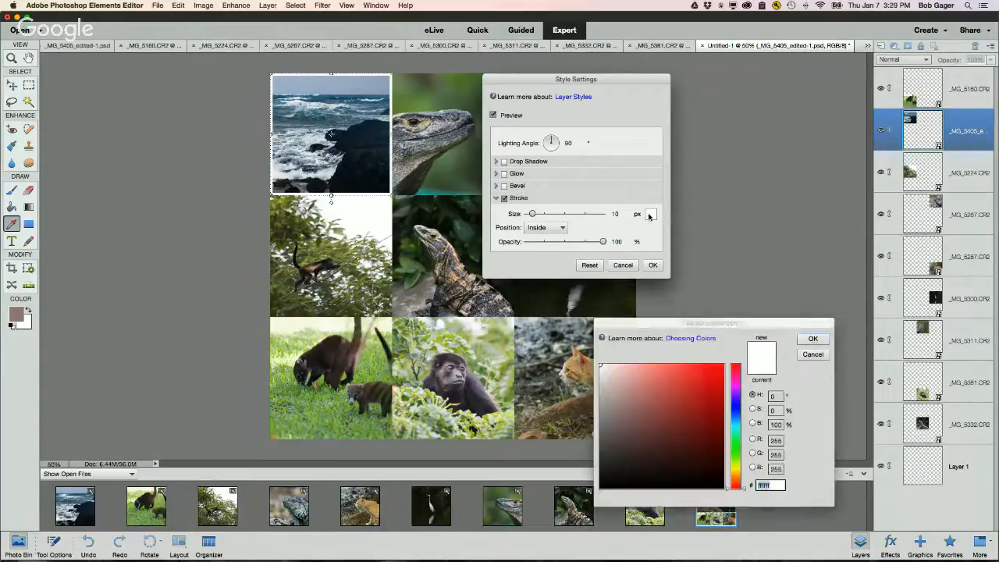
{"action": "left_click", "coordinate": [817, 338]}
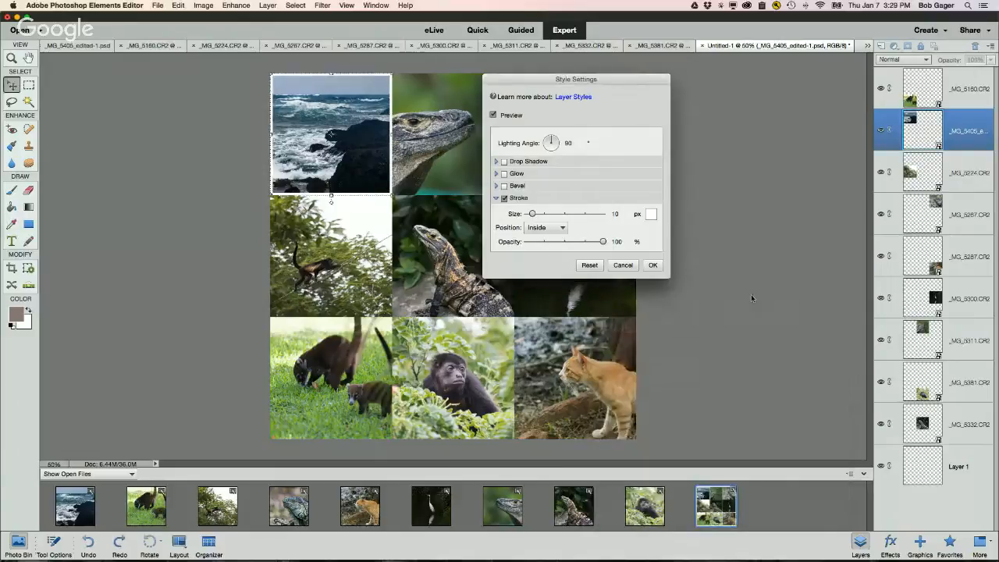
{"action": "left_click", "coordinate": [653, 266]}
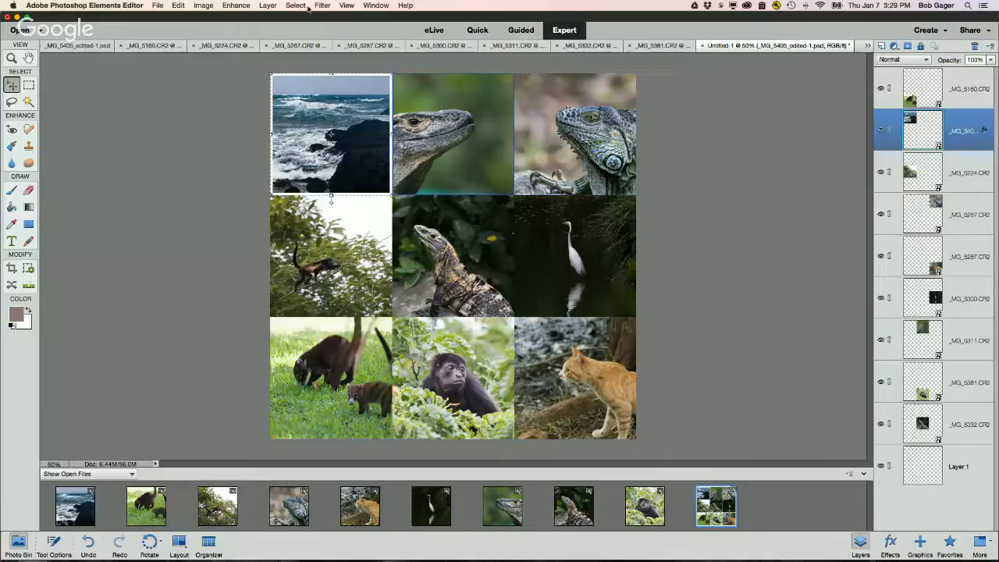
Copy the ocean photo's layer style and paste it onto the lizard photo in the top row's middle cell
{"action": "left_click", "coordinate": [268, 6]}
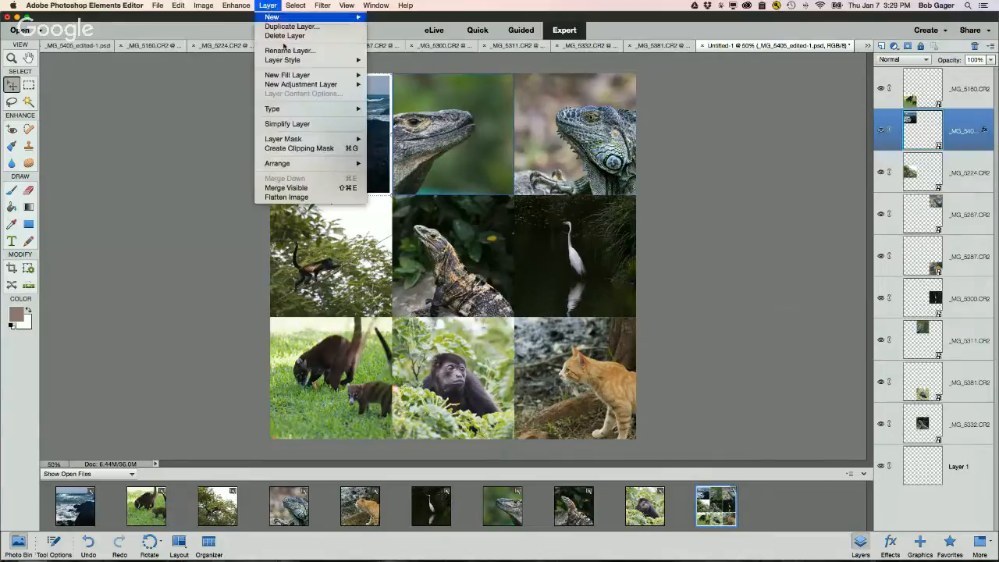
{"action": "mouse_move", "coordinate": [292, 62]}
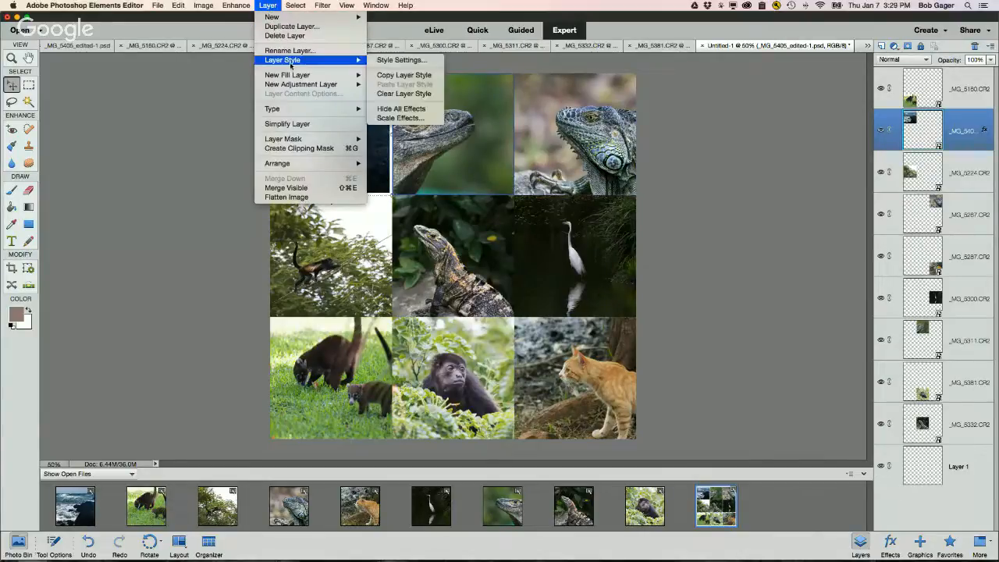
{"action": "left_click", "coordinate": [403, 75]}
{"action": "left_click", "coordinate": [434, 107]}
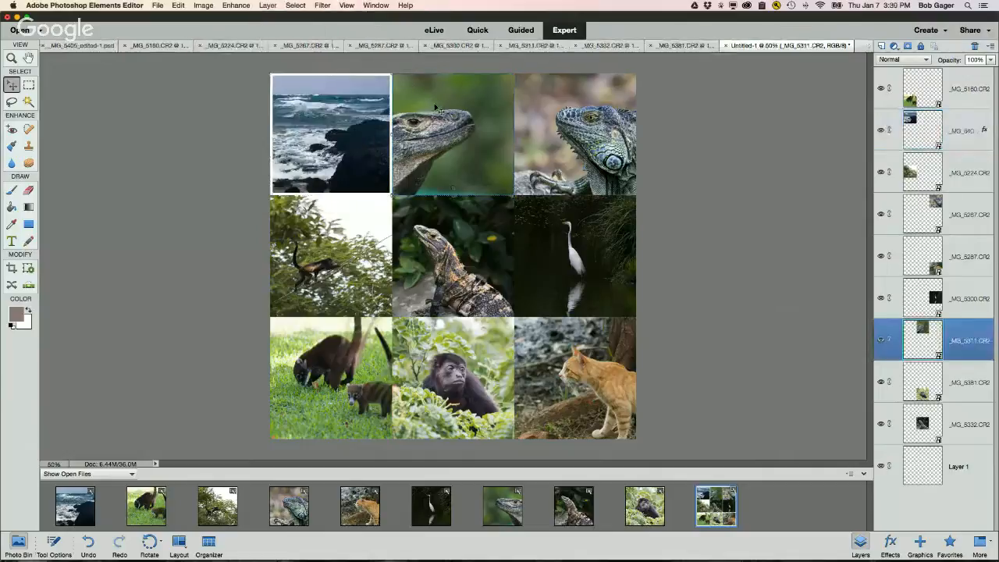
{"action": "left_click", "coordinate": [267, 6]}
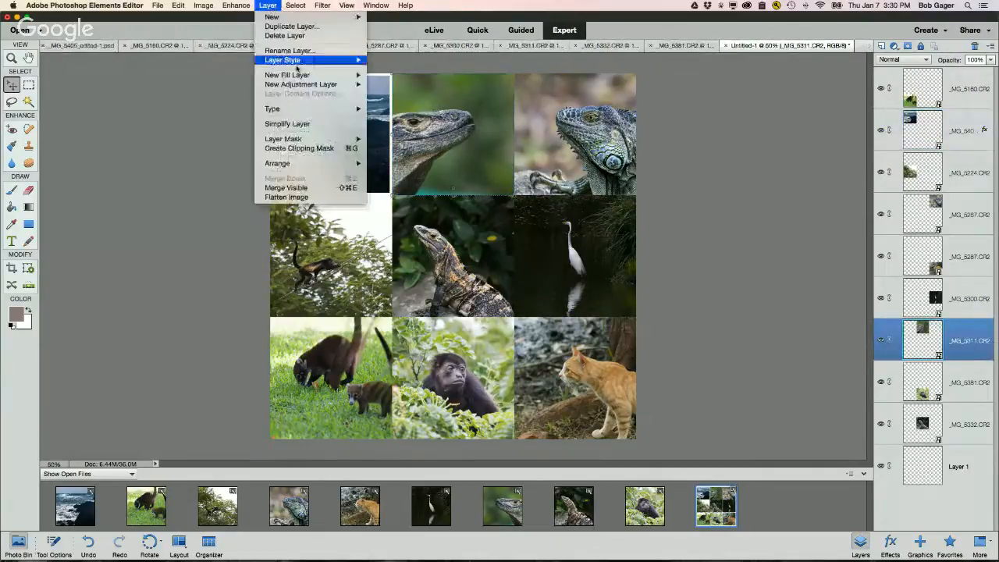
{"action": "mouse_move", "coordinate": [296, 63]}
{"action": "left_click", "coordinate": [400, 82]}
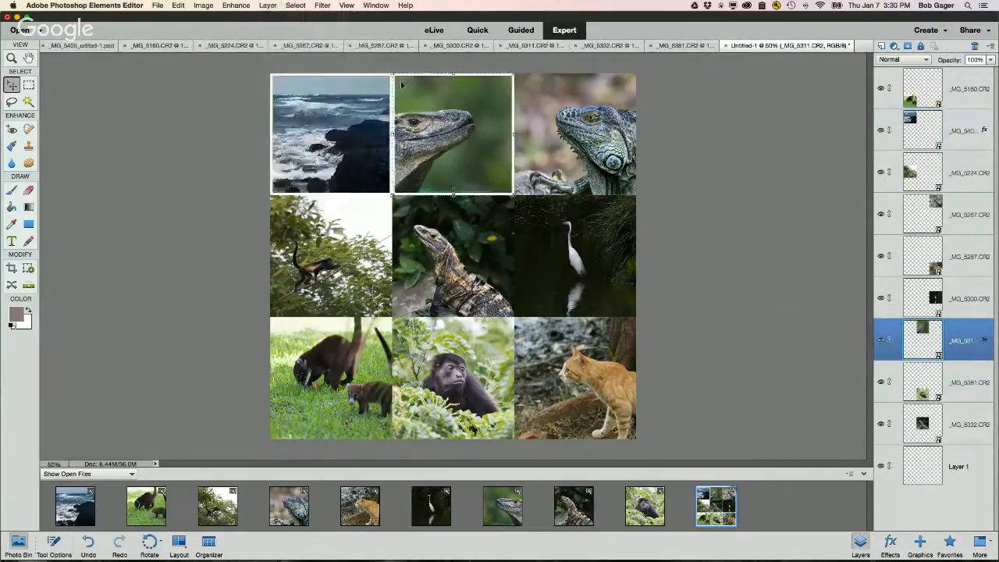
Select all nine photo layers, leaving out Layer 1, and paste the copied layer style onto them, finishing with the layers deselected
{"action": "left_click", "coordinate": [545, 121]}
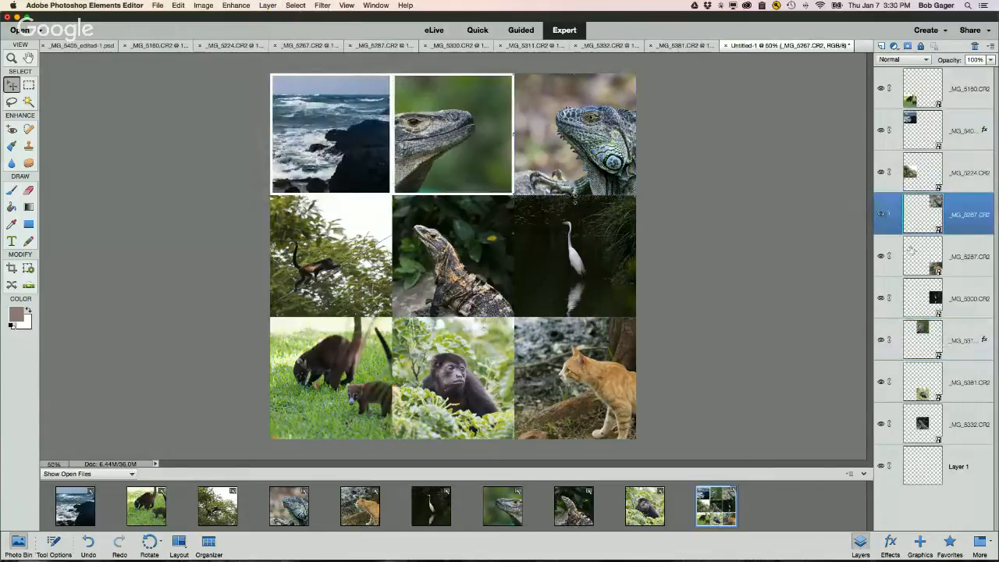
{"action": "left_click", "coordinate": [915, 99]}
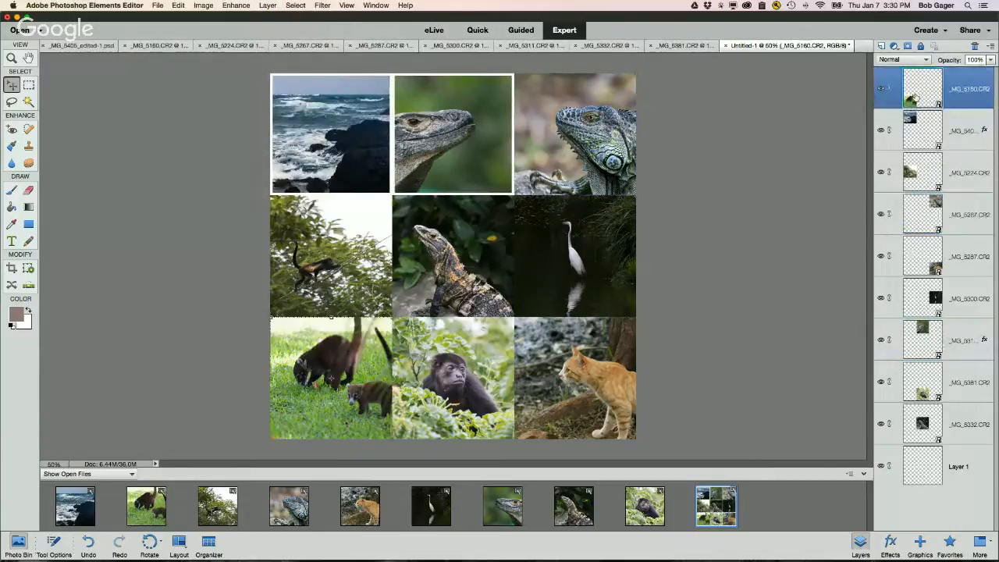
{"action": "left_click", "coordinate": [970, 417], "text": "shift"}
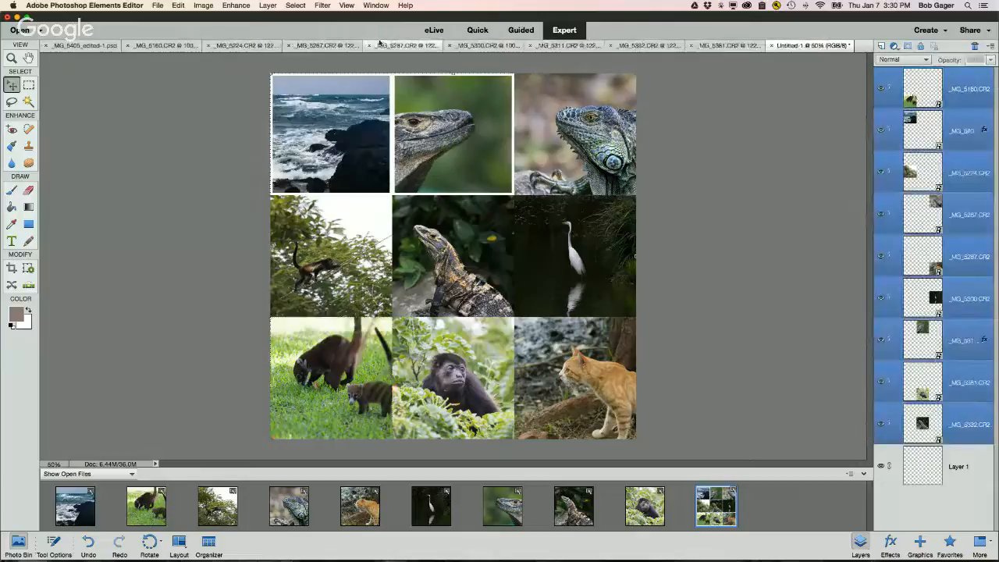
{"action": "left_click", "coordinate": [267, 5]}
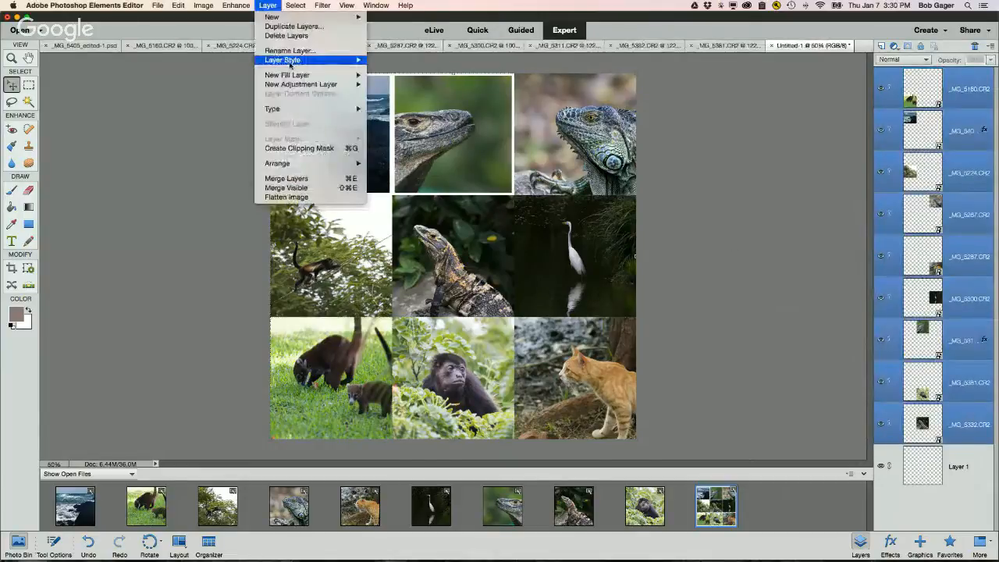
{"action": "mouse_move", "coordinate": [289, 62]}
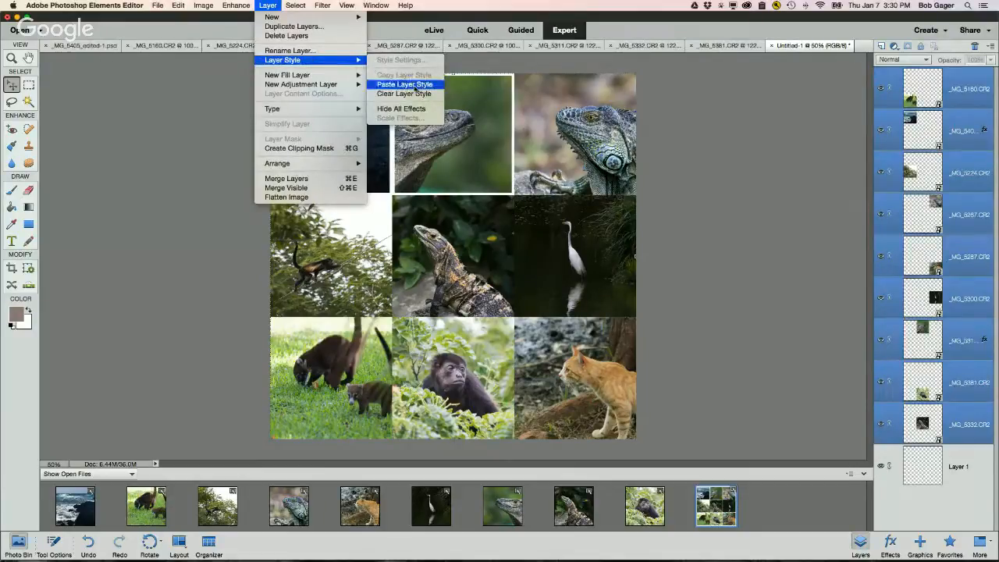
{"action": "left_click", "coordinate": [415, 85]}
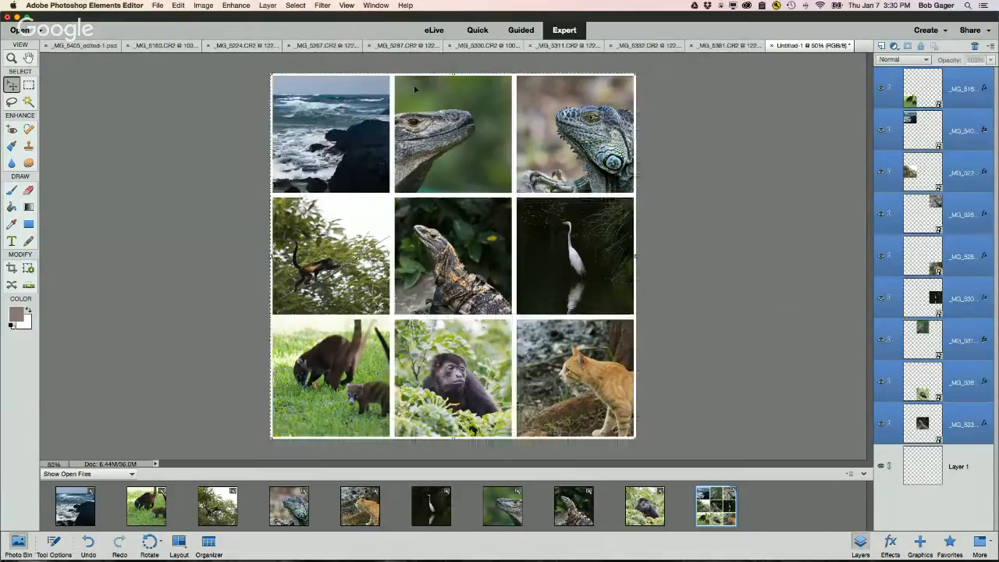
{"action": "left_click", "coordinate": [210, 107]}
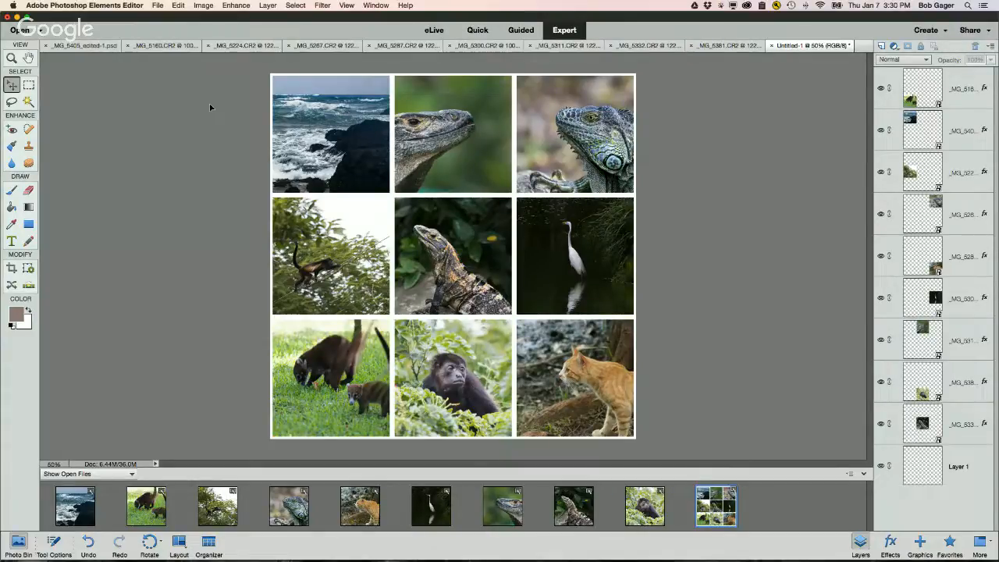
{"action": "left_click", "coordinate": [967, 31]}
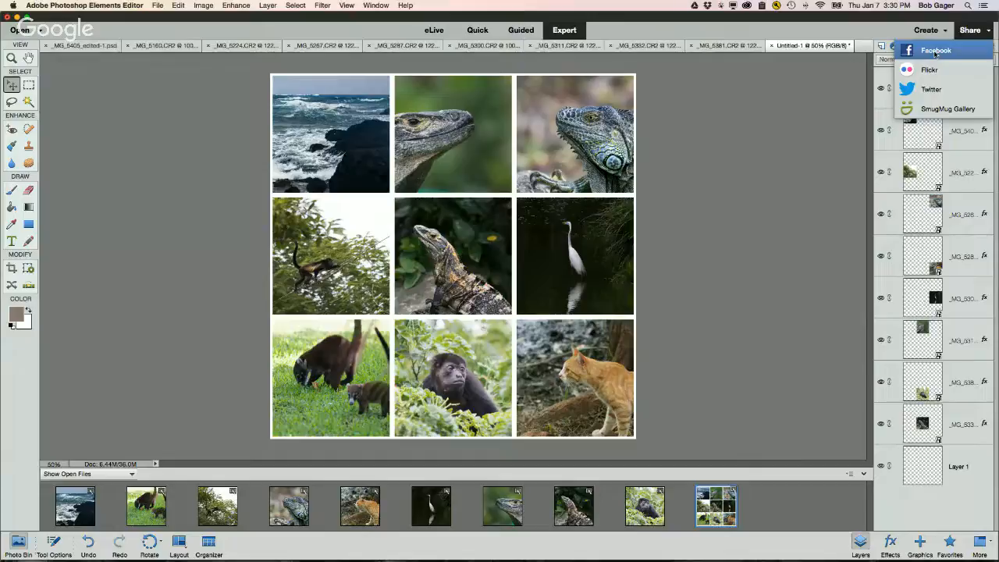
{"action": "left_click", "coordinate": [784, 33]}
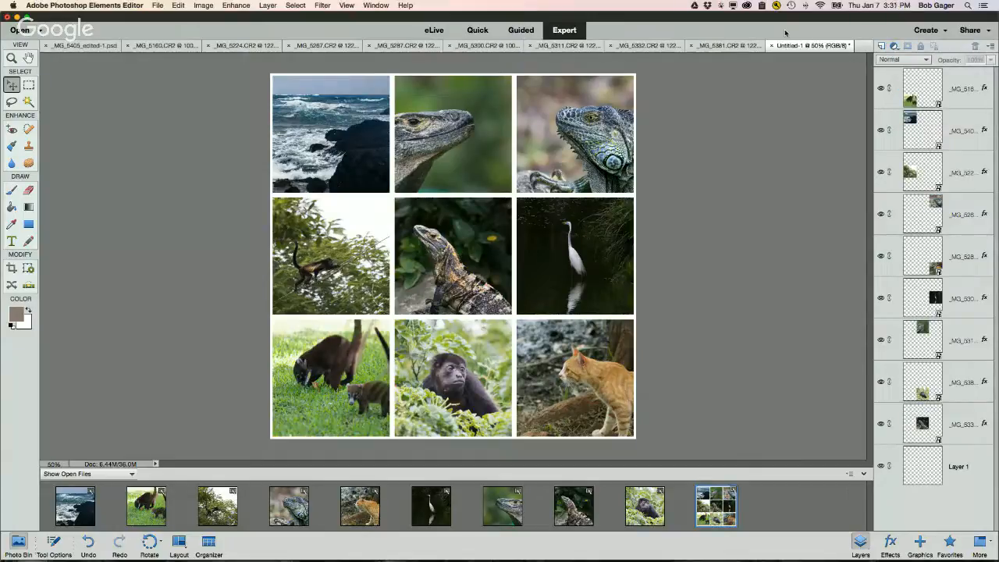